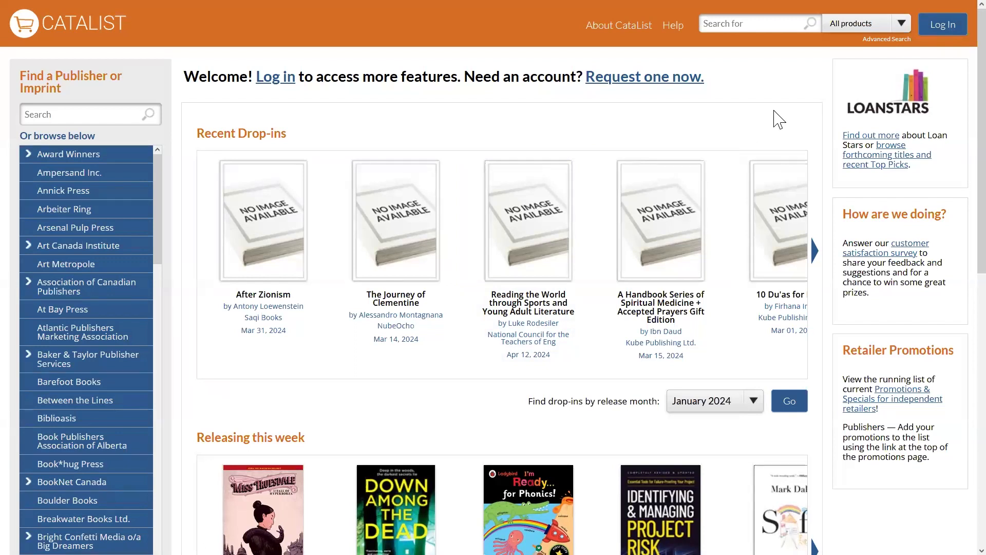
Log in to the account with the user's e-mail address and password.
left_click(272, 82)
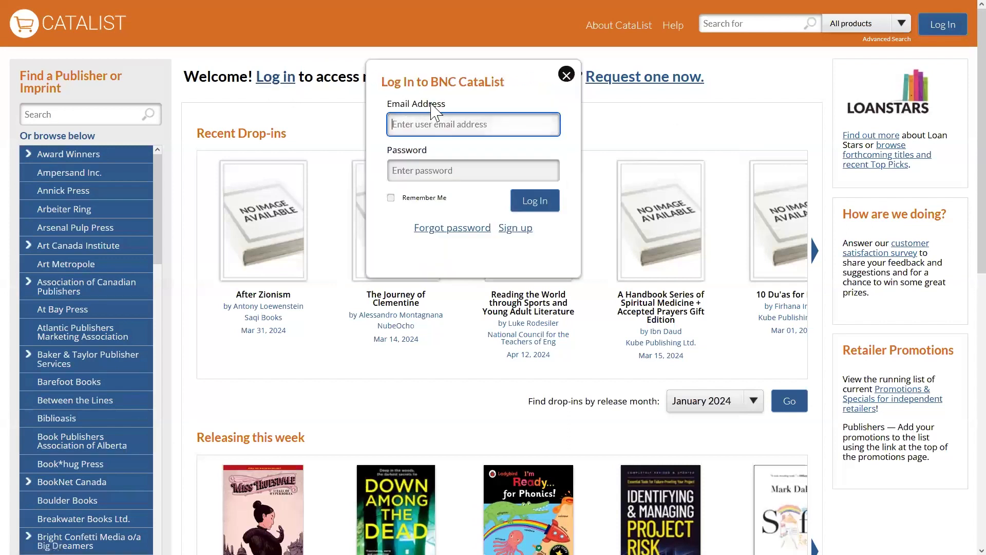
left_click(520, 126)
left_click(474, 141)
left_click(467, 169)
key("ctrl+v")
left_click(552, 207)
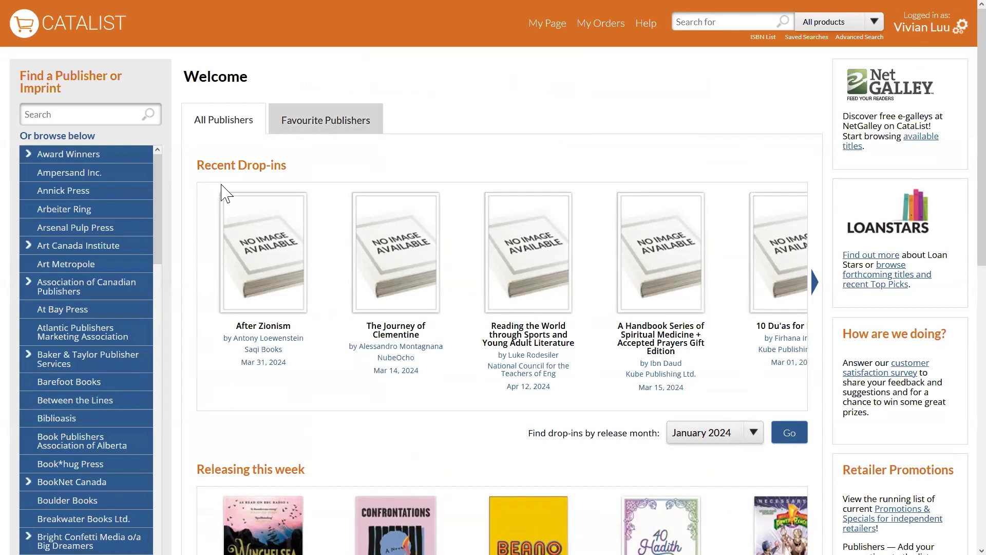
Look through the home page's drop-ins, weekly releases and newest catalogues, and the list of publishers.
scroll(190, 293, "down", 4)
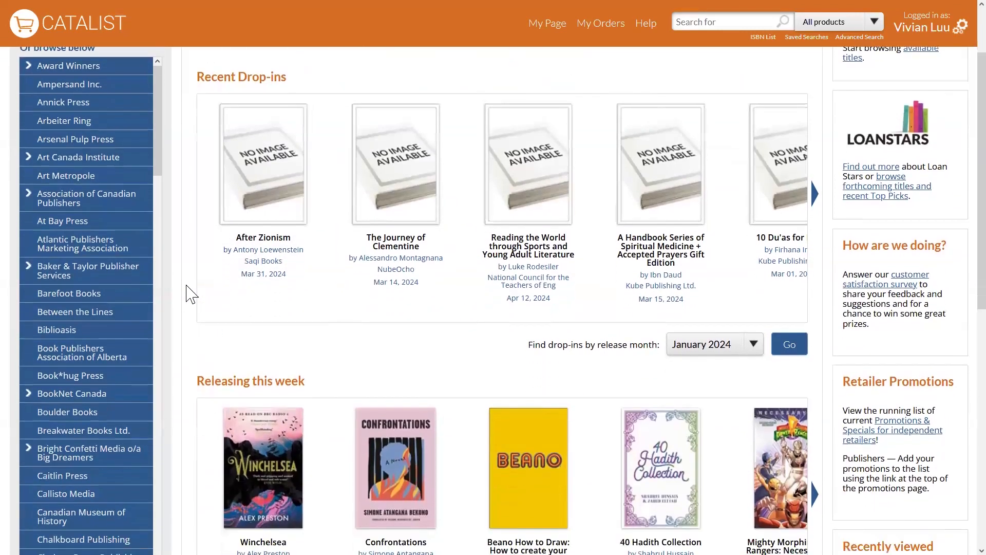
scroll(190, 294, "down", 1)
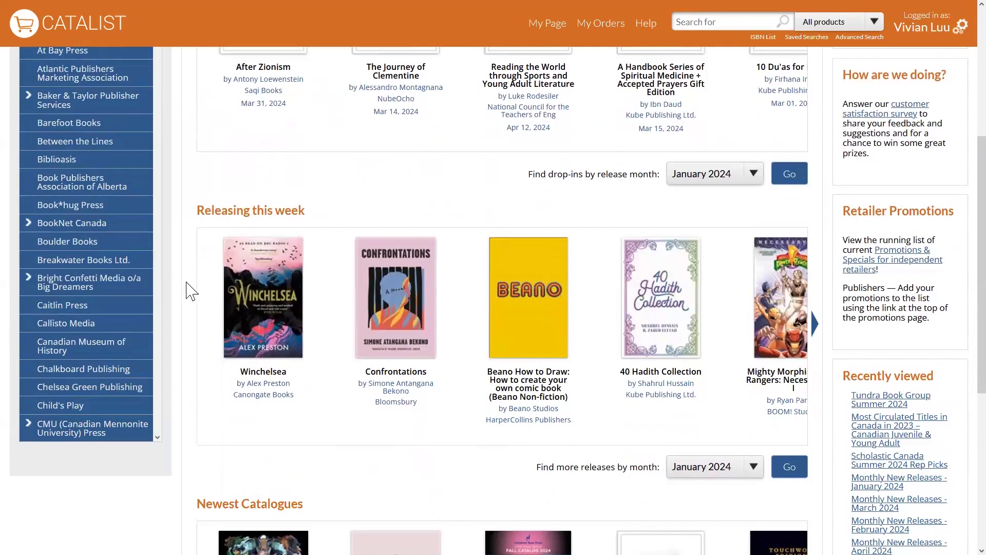
scroll(195, 292, "down", 3)
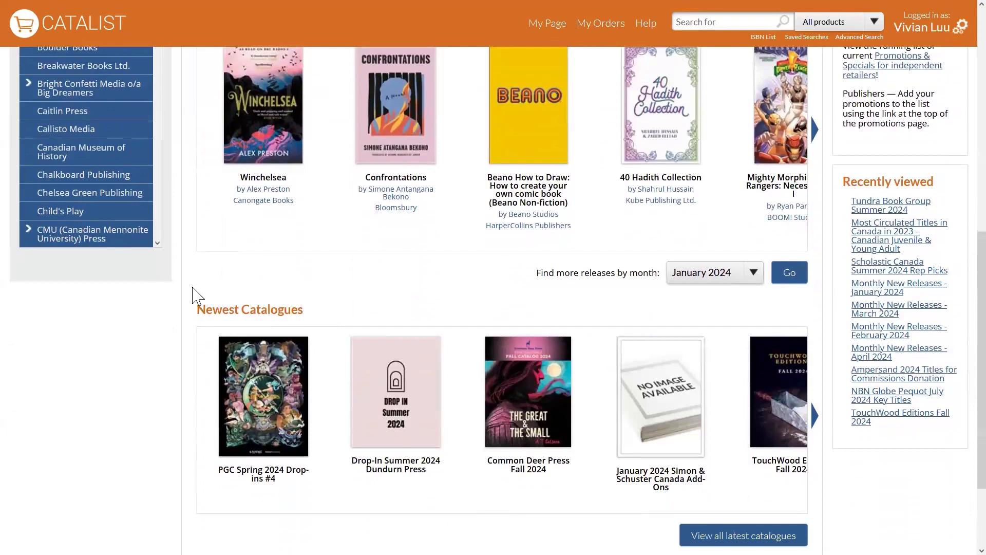
scroll(194, 294, "down", 1)
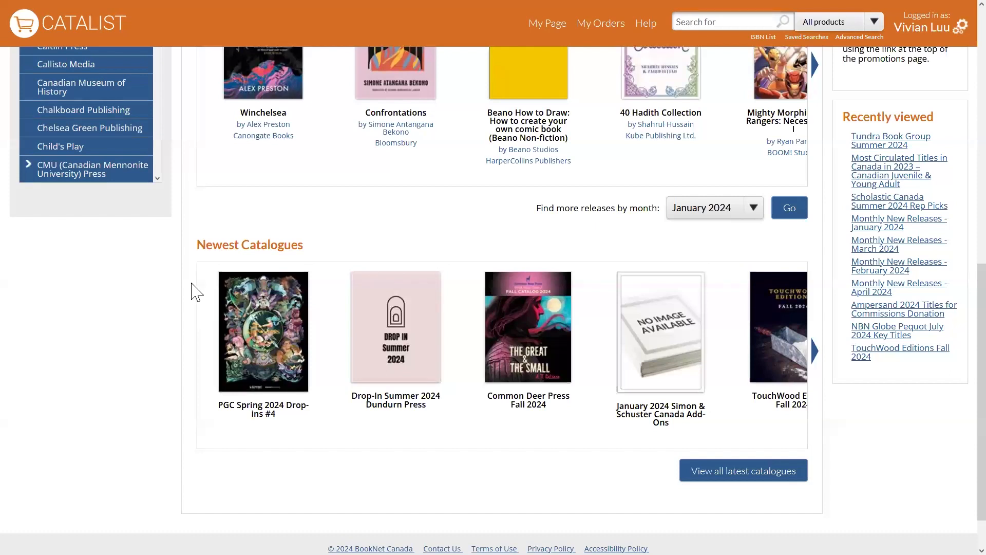
scroll(194, 319, "up", 2)
scroll(195, 319, "up", 7)
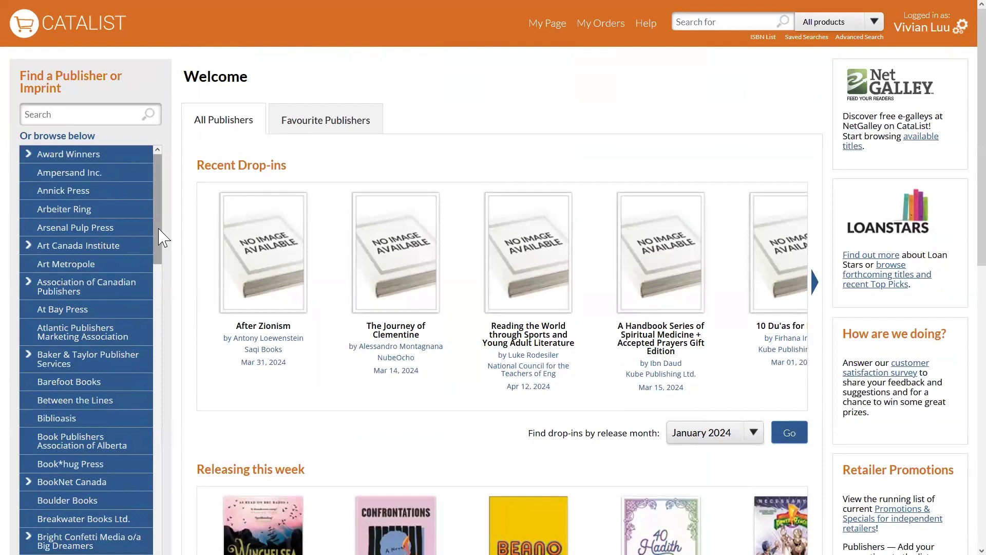
scroll(163, 238, "down", 3)
scroll(163, 238, "down", 3)
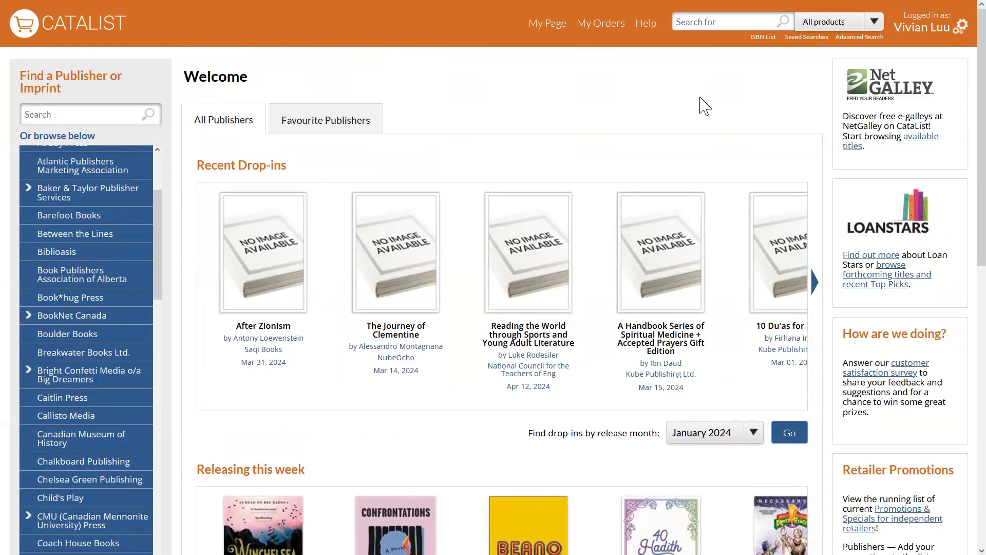
left_click(736, 20)
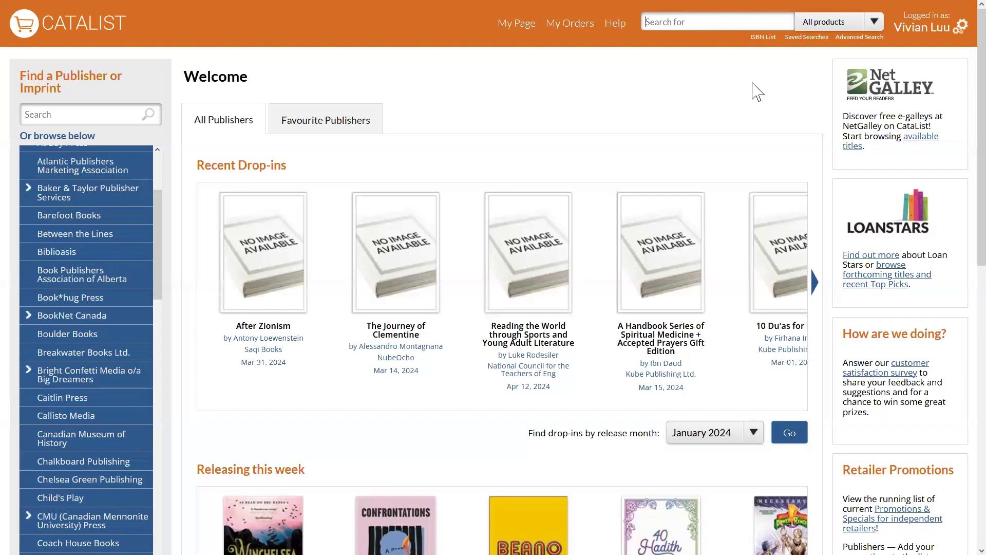
left_click(834, 25)
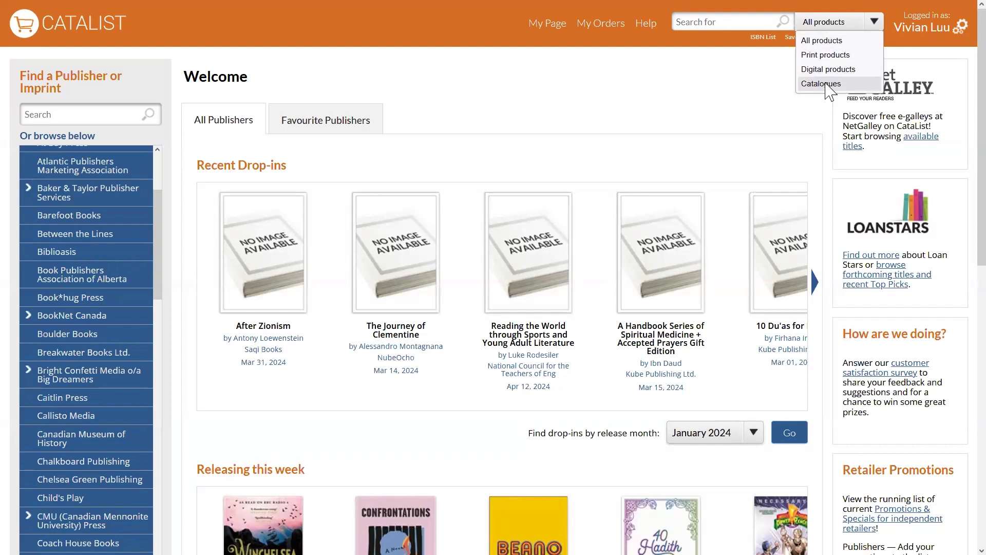
left_click(704, 85)
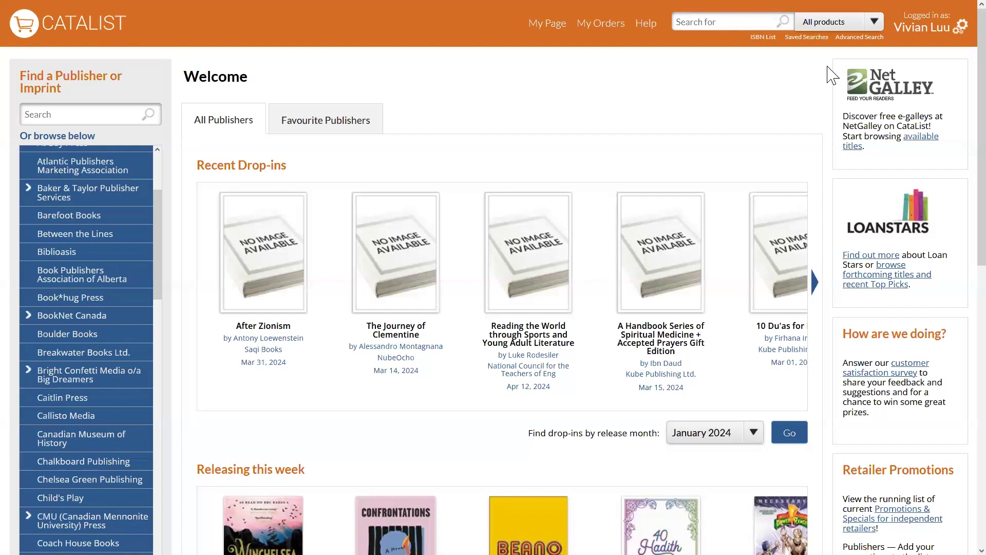
Start an advanced search and set its first parameter to All subjects with the term "graphic novels".
left_click(863, 40)
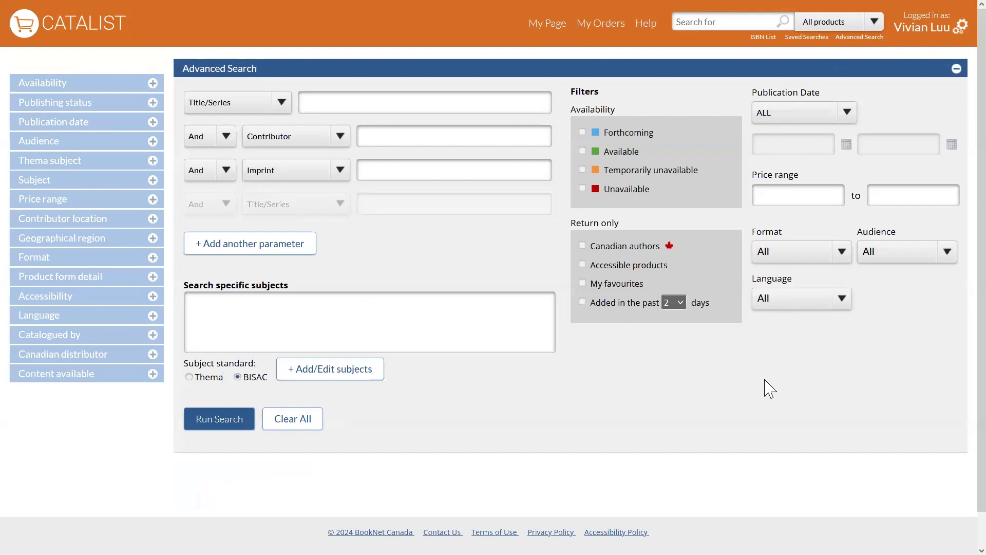
left_click(264, 109)
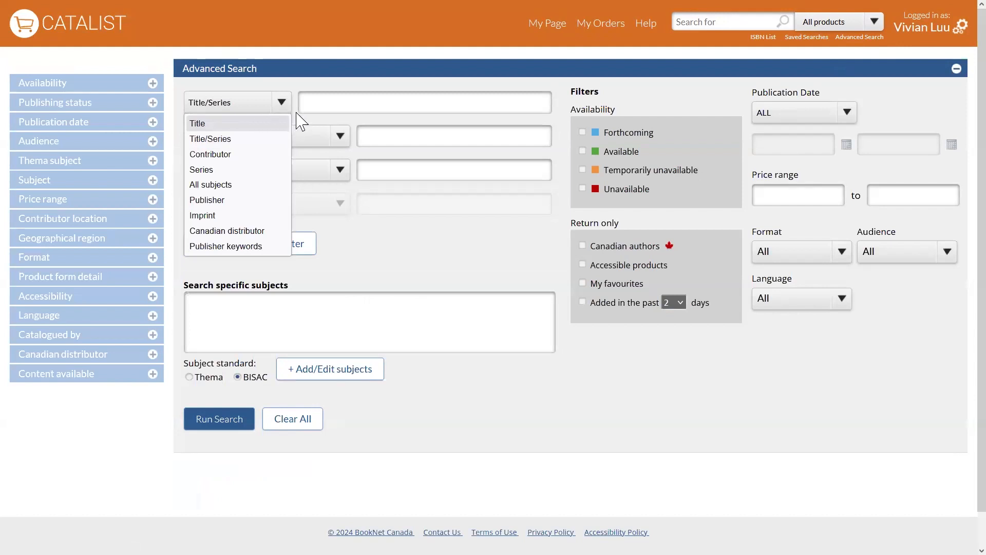
left_click(257, 185)
left_click(319, 97)
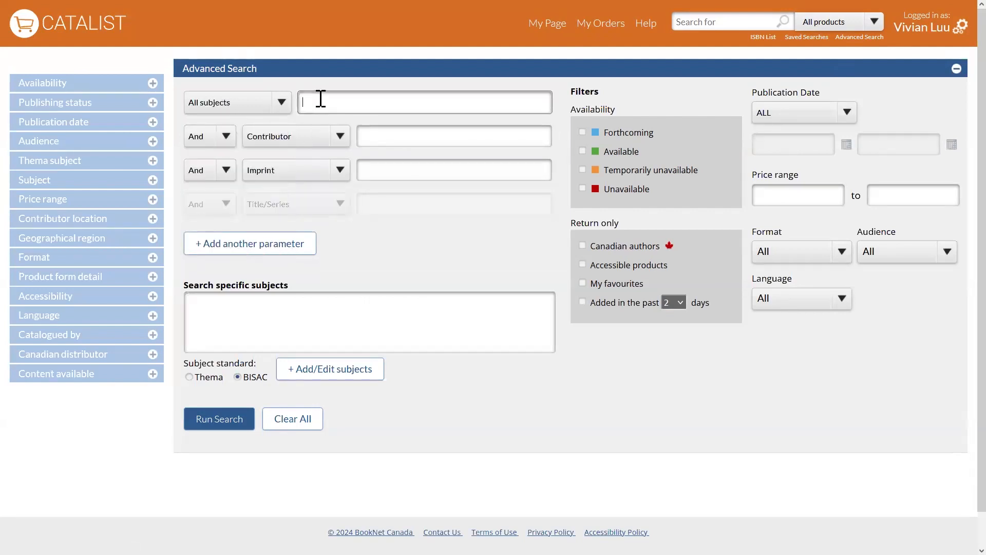
type("grap")
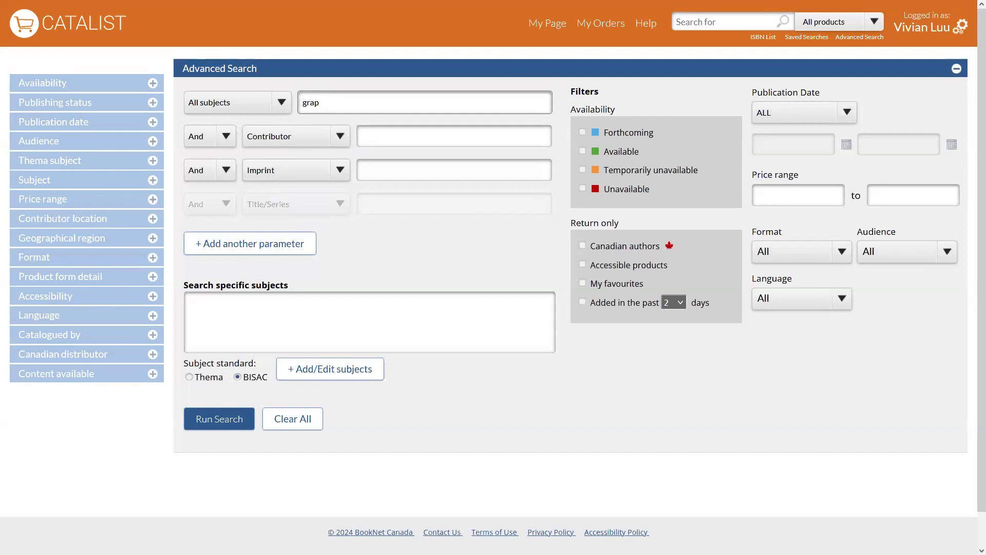
type("hic novels")
left_click(377, 232)
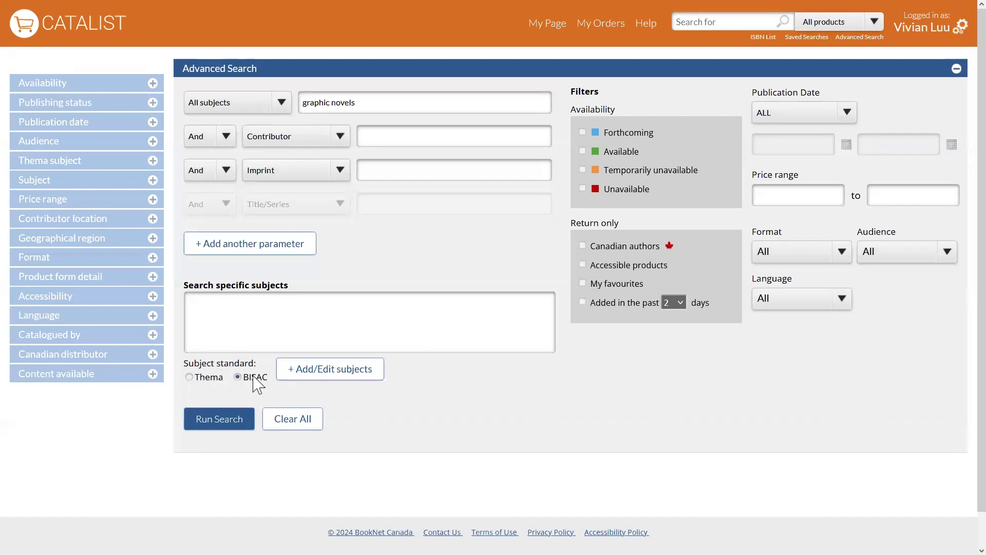
Search the BISAC subject list for "graphic novel", examine the matching Non-Fiction and Juvenile Fiction subjects, and leave without selecting any.
left_click(369, 371)
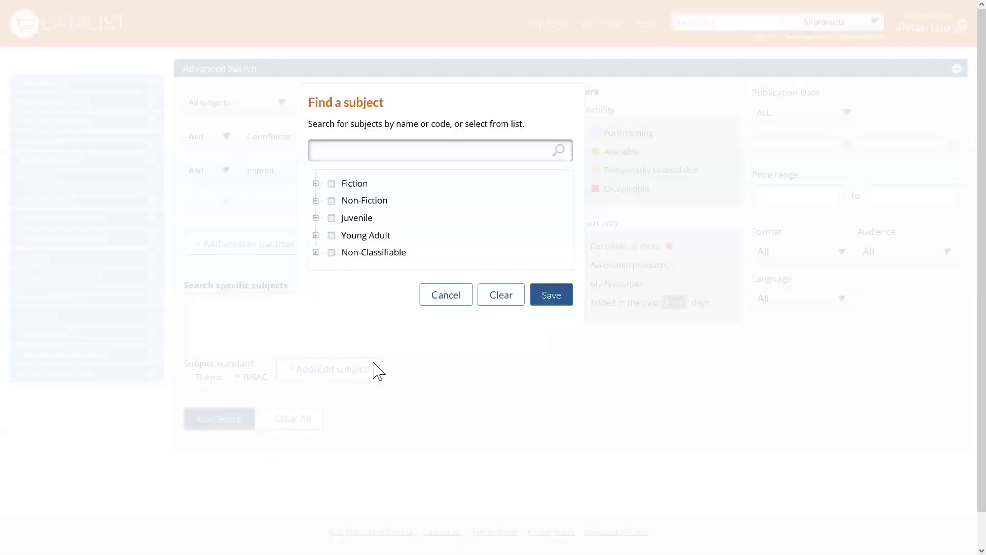
left_click(316, 219)
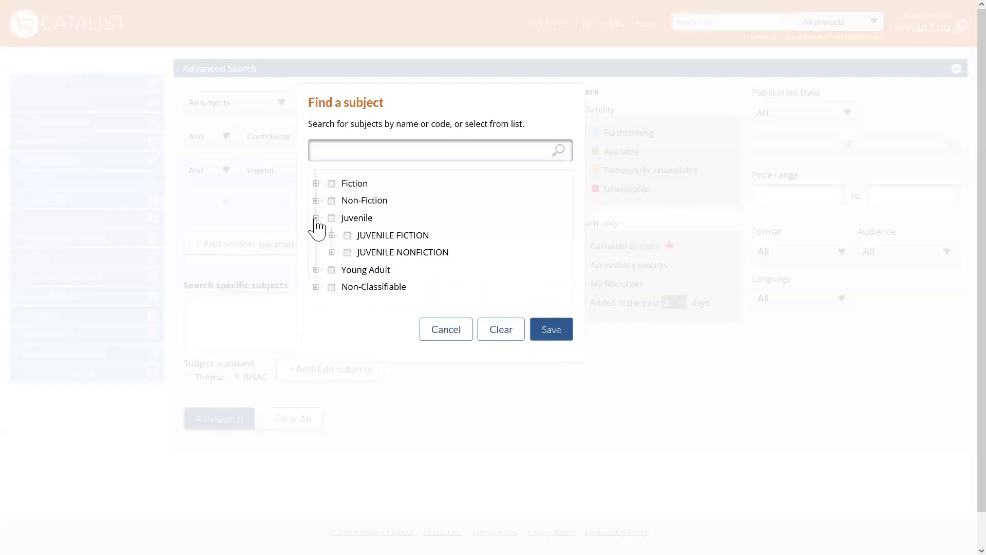
left_click(333, 235)
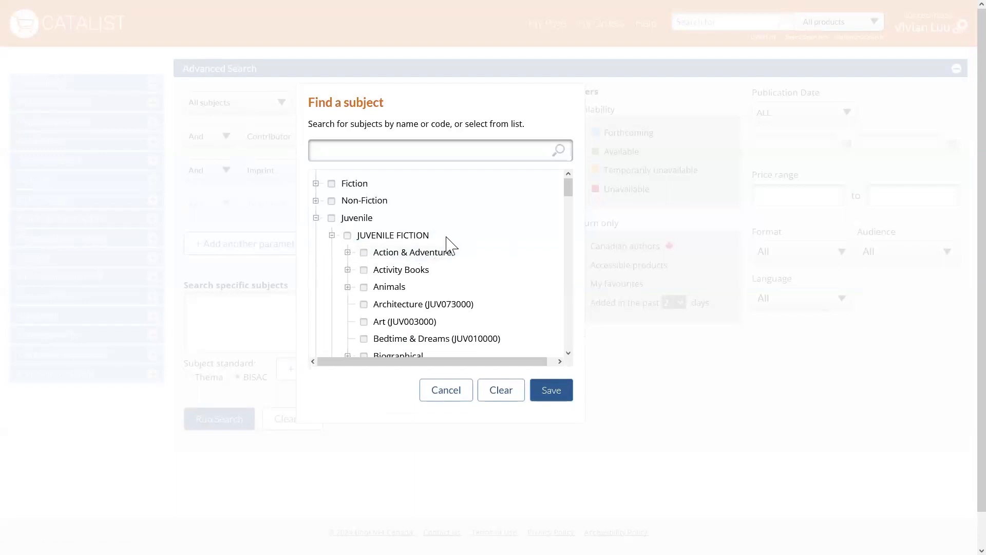
left_click(458, 153)
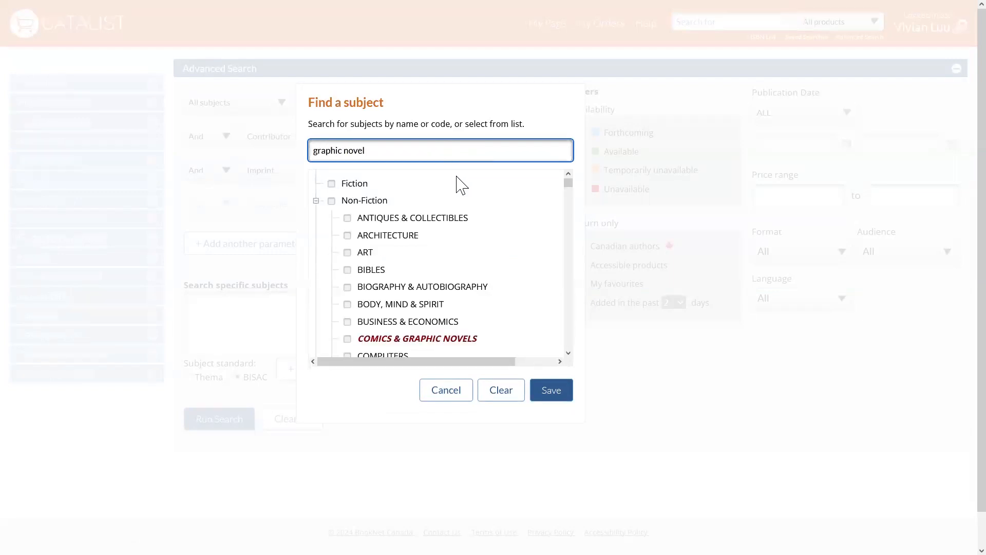
scroll(493, 209, "down", 2)
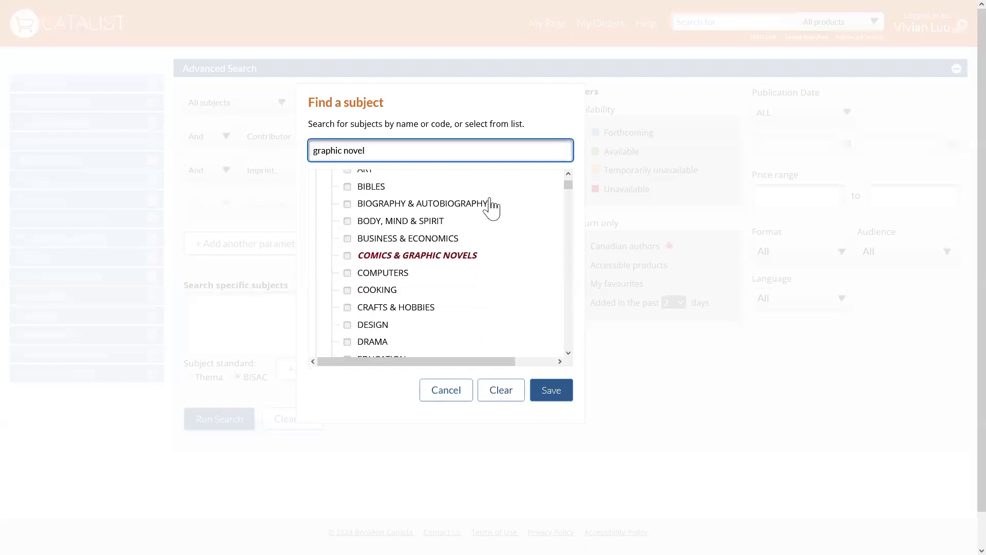
scroll(496, 263, "up", 2)
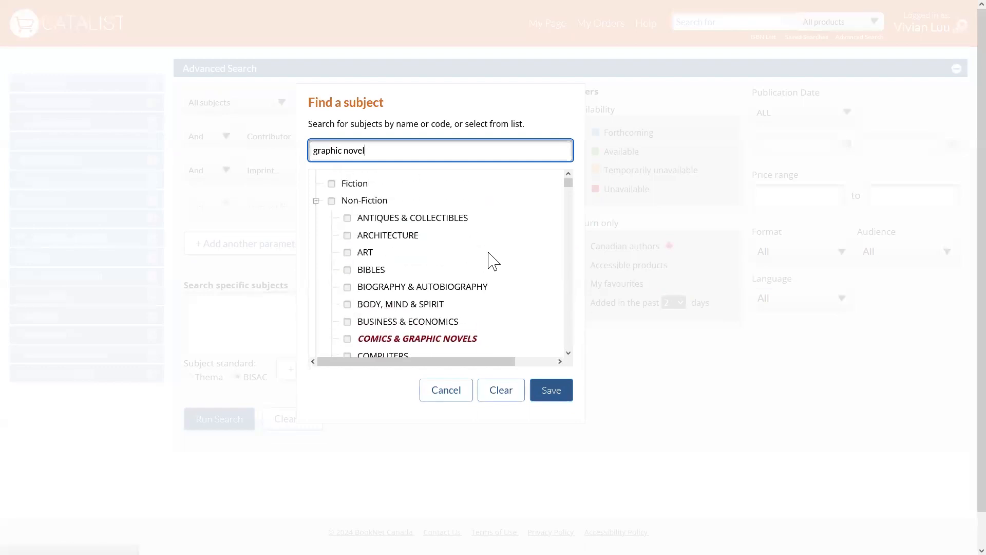
left_click(316, 200)
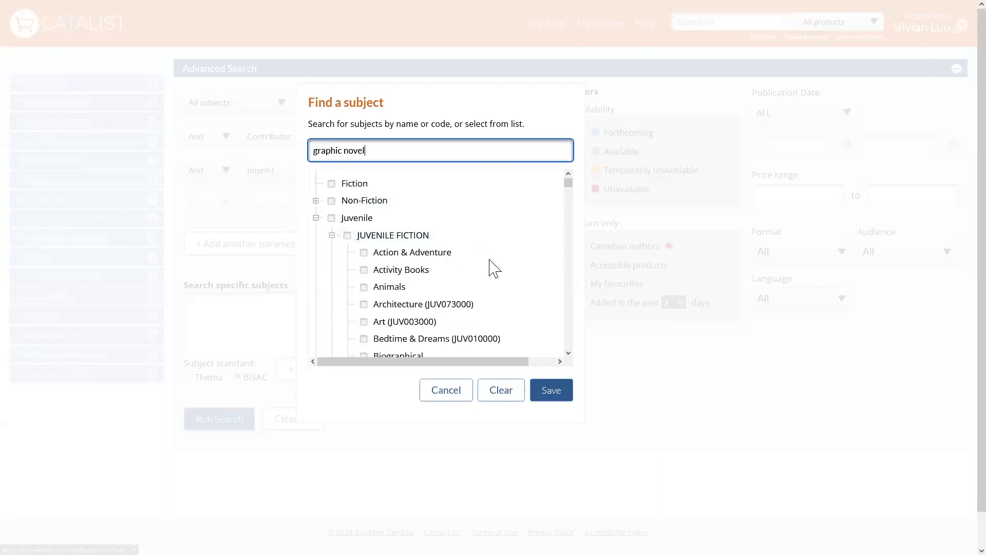
scroll(494, 266, "down", 2)
scroll(447, 216, "down", 2)
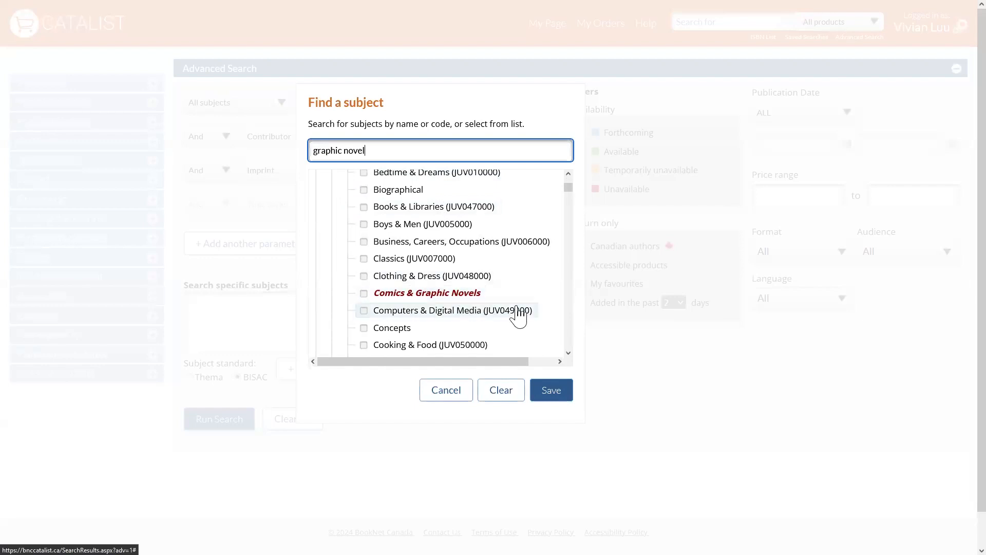
left_click(443, 397)
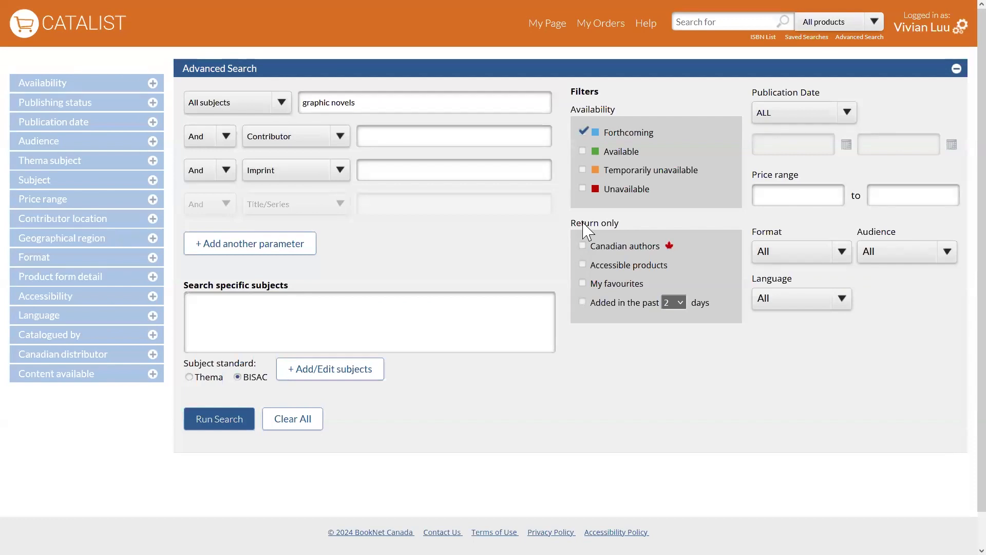
Limit the search to forthcoming, accessible products by Canadian authors, using a Between publication date range that starts on 2024/06/01.
left_click(584, 248)
left_click(832, 121)
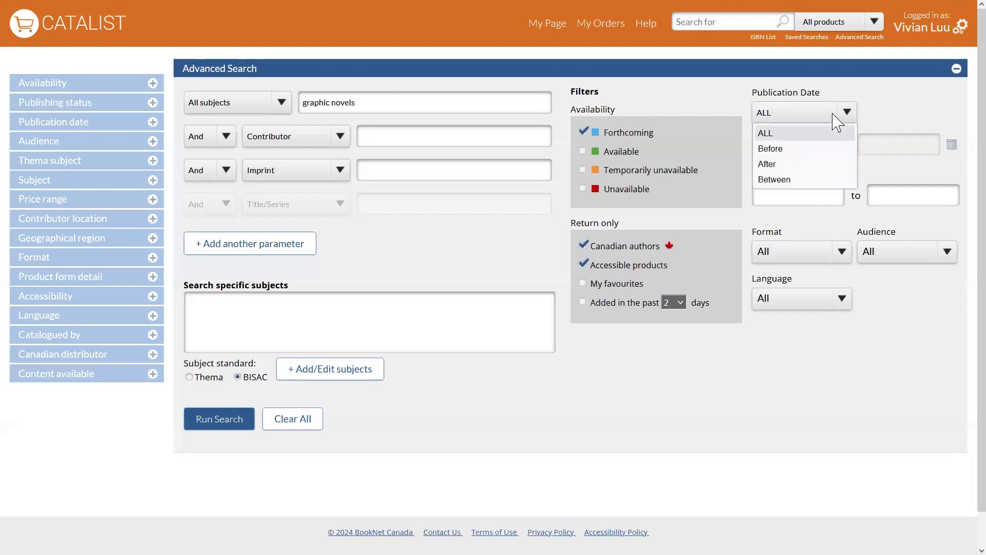
left_click(816, 181)
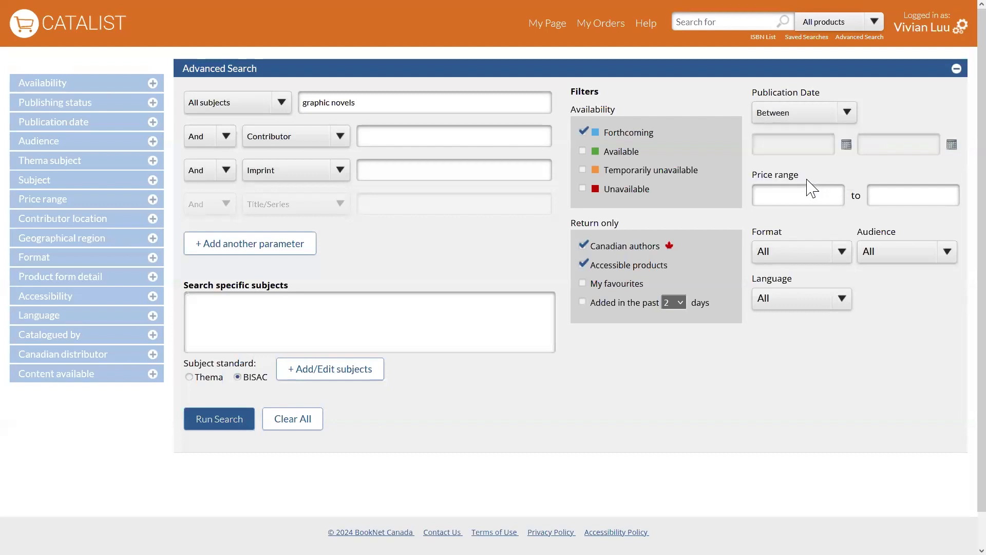
left_click(846, 145)
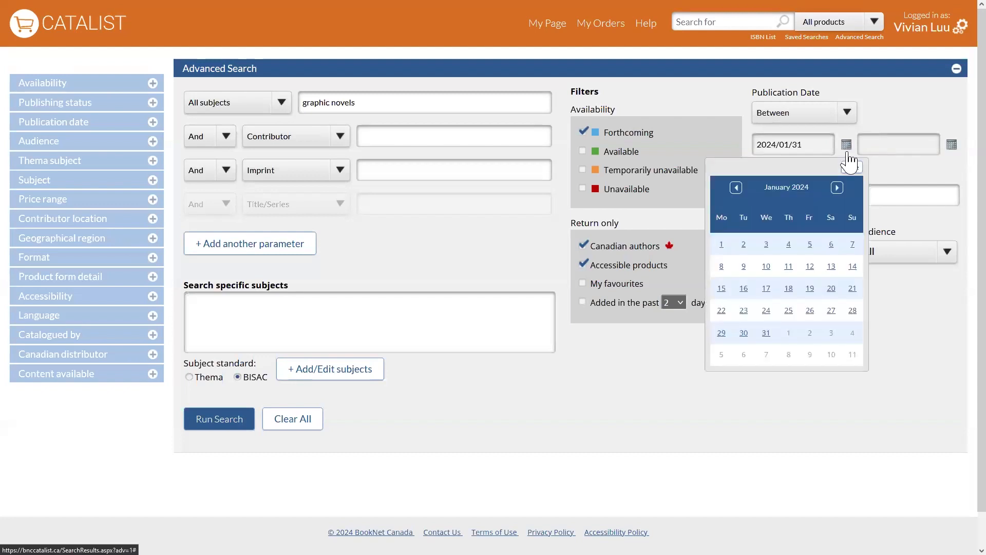
left_click(837, 188)
left_click(838, 188)
left_click(837, 188)
left_click(837, 188)
left_click(838, 188)
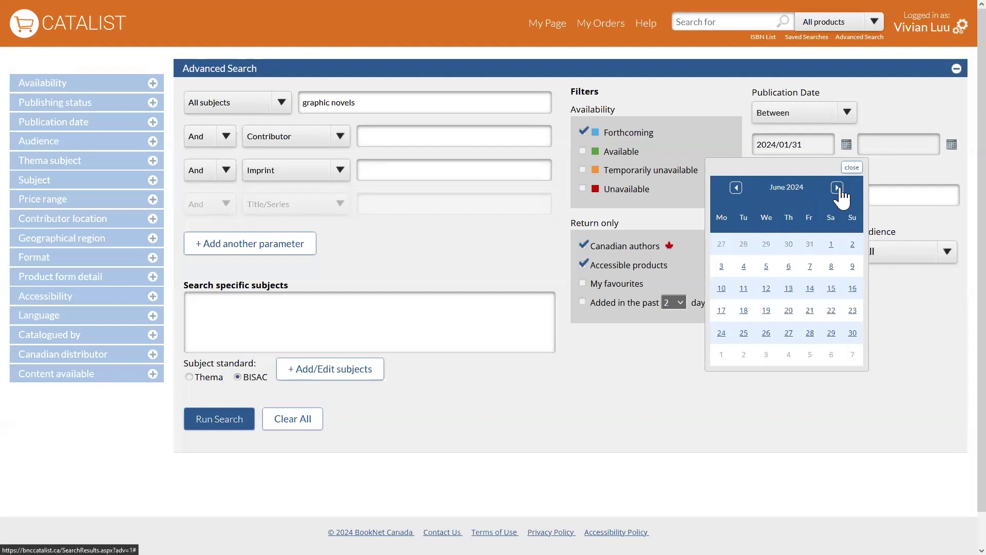
left_click(834, 245)
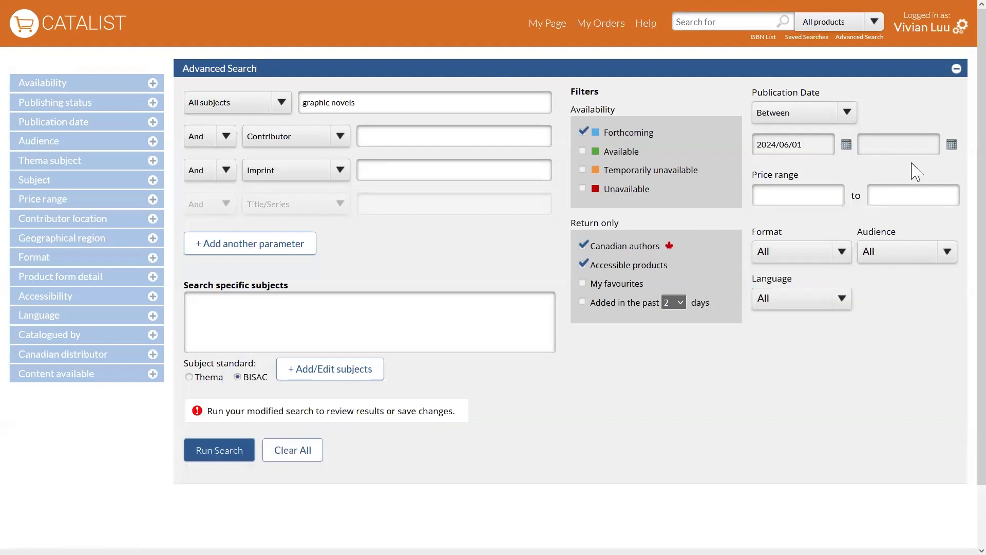
Set the end of the publication date range to 2024/12/31.
left_click(951, 145)
left_click(929, 188)
left_click(930, 188)
left_click(929, 188)
left_click(929, 188)
left_click(929, 188)
left_click(929, 188)
left_click(929, 188)
left_click(930, 188)
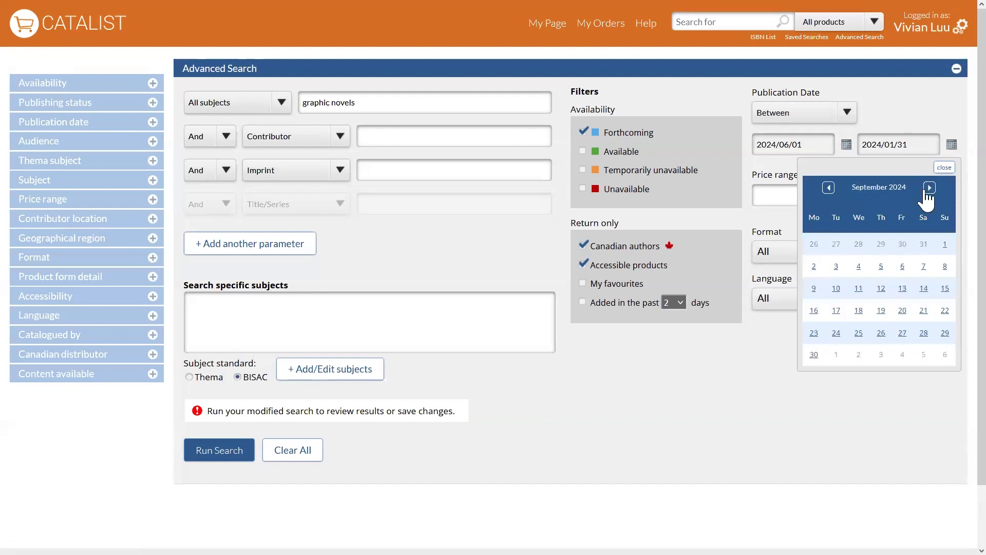
left_click(929, 188)
left_click(930, 188)
left_click(929, 188)
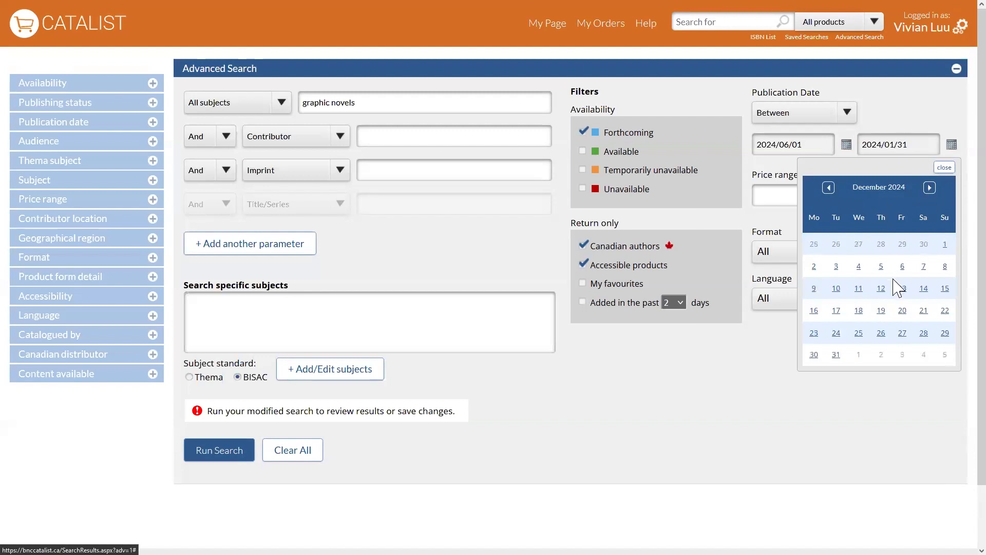
left_click(836, 355)
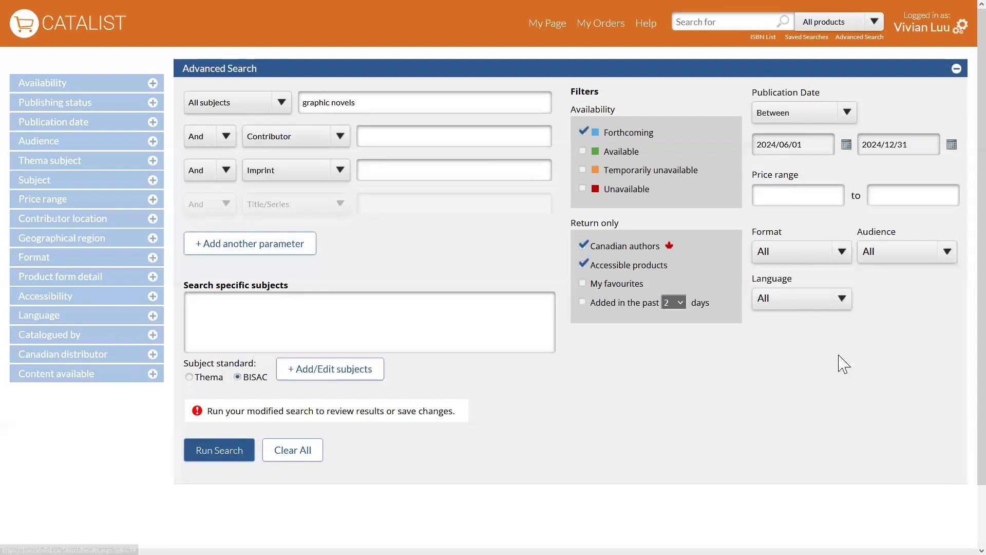
Examine the available Format, Audience and Language options, leaving all three filters unchanged.
left_click(796, 260)
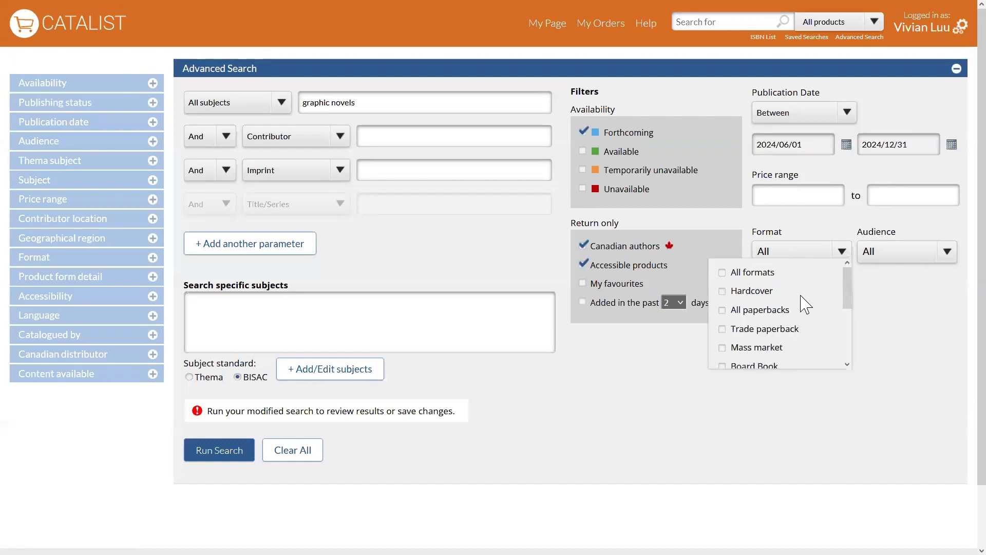
left_click(895, 256)
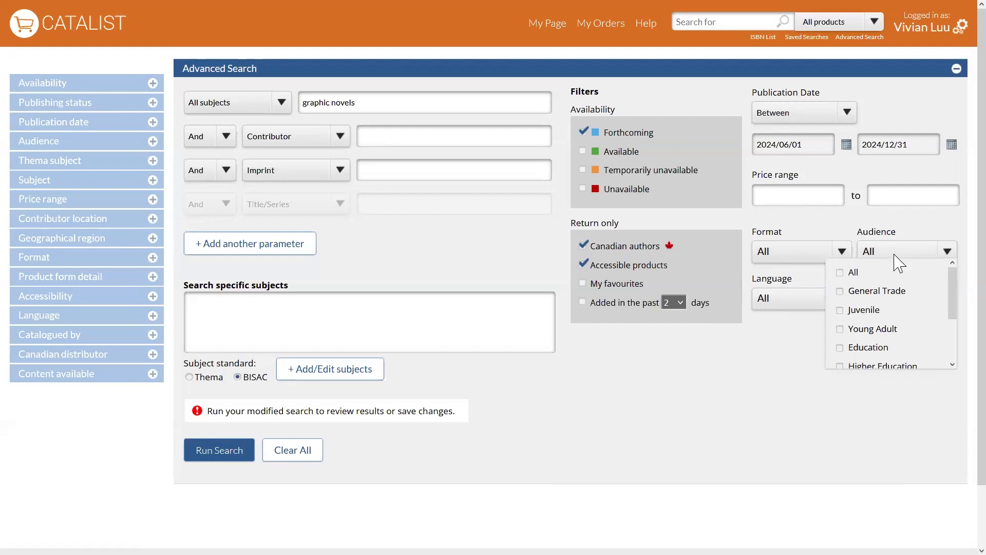
left_click(778, 301)
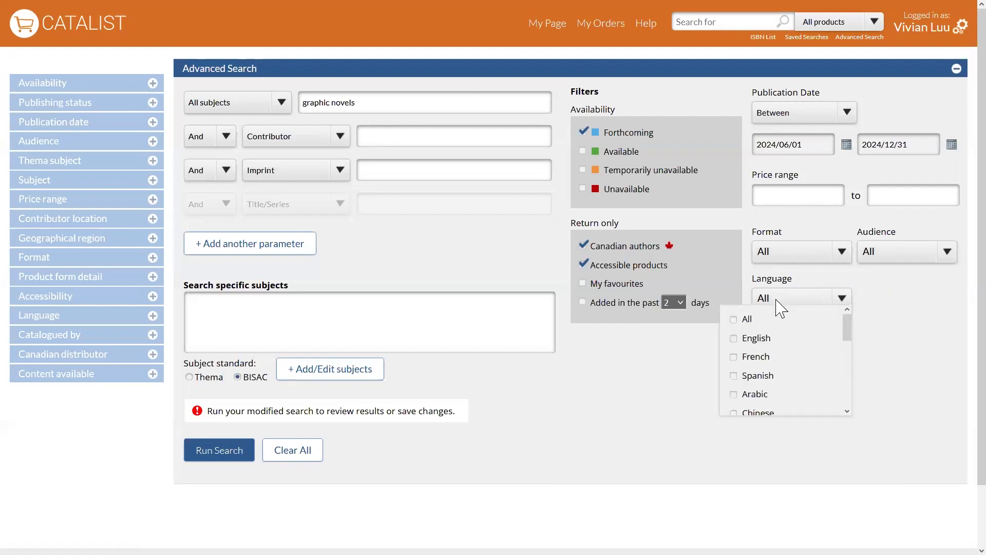
left_click(623, 383)
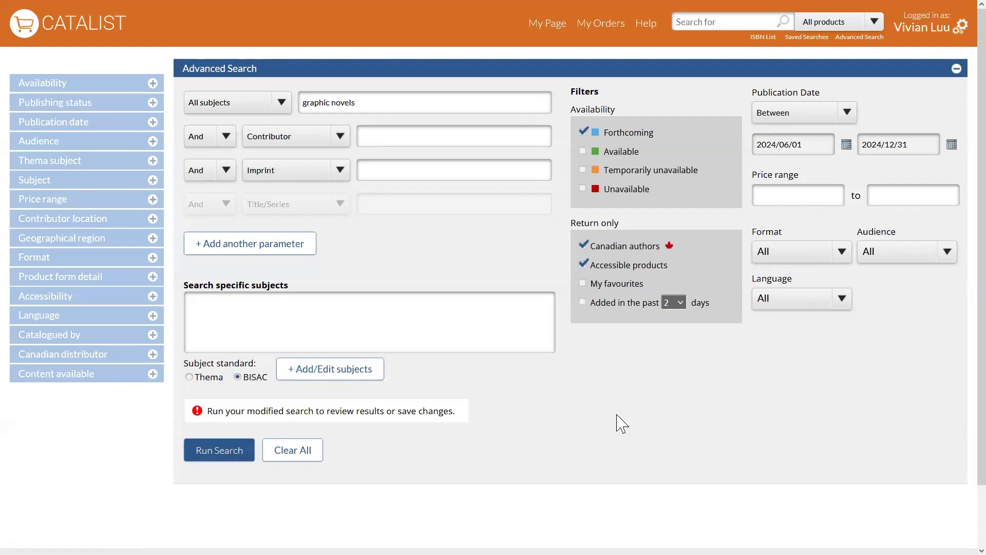
Clear all search criteria and run a new search for forthcoming and available accessible products by Canadian authors.
left_click(303, 456)
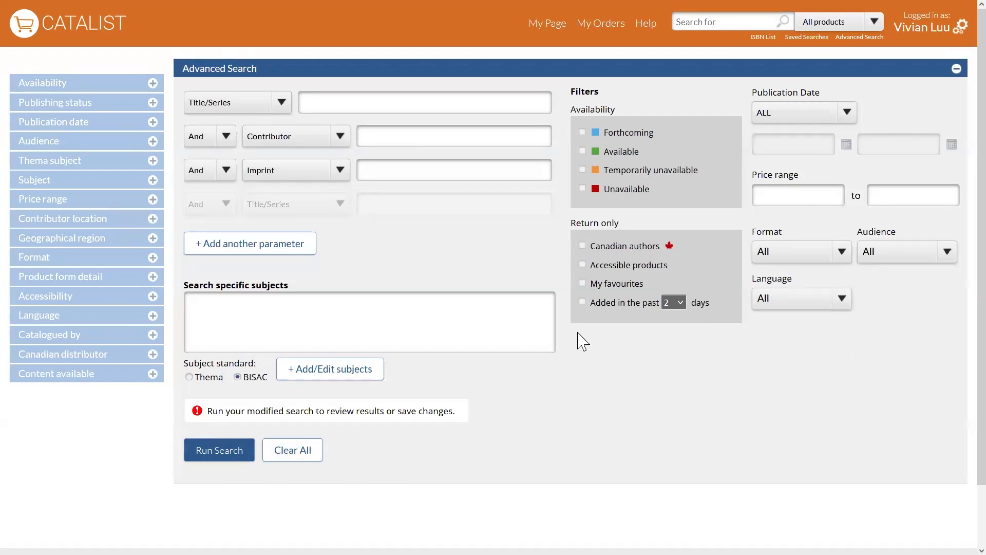
left_click(583, 245)
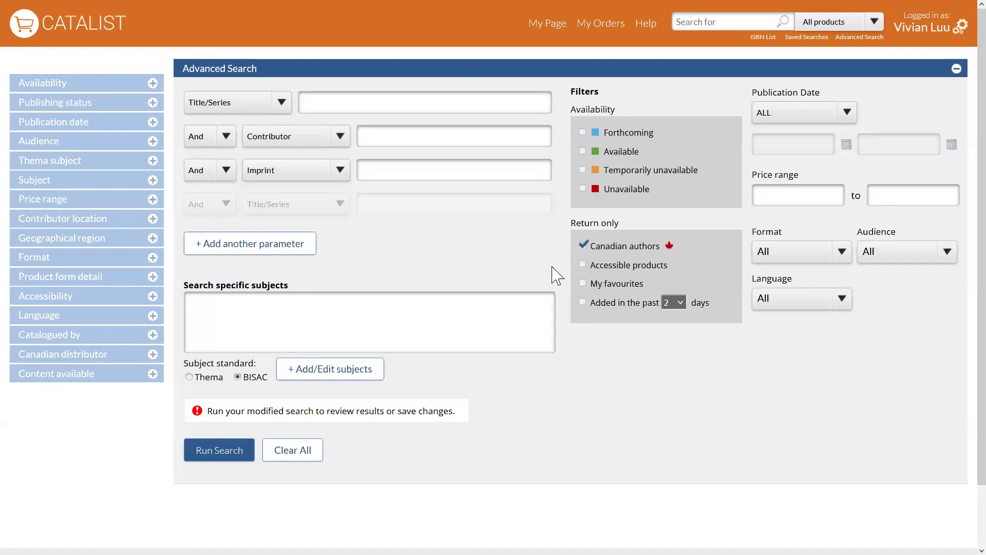
left_click(583, 266)
left_click(583, 151)
left_click(224, 453)
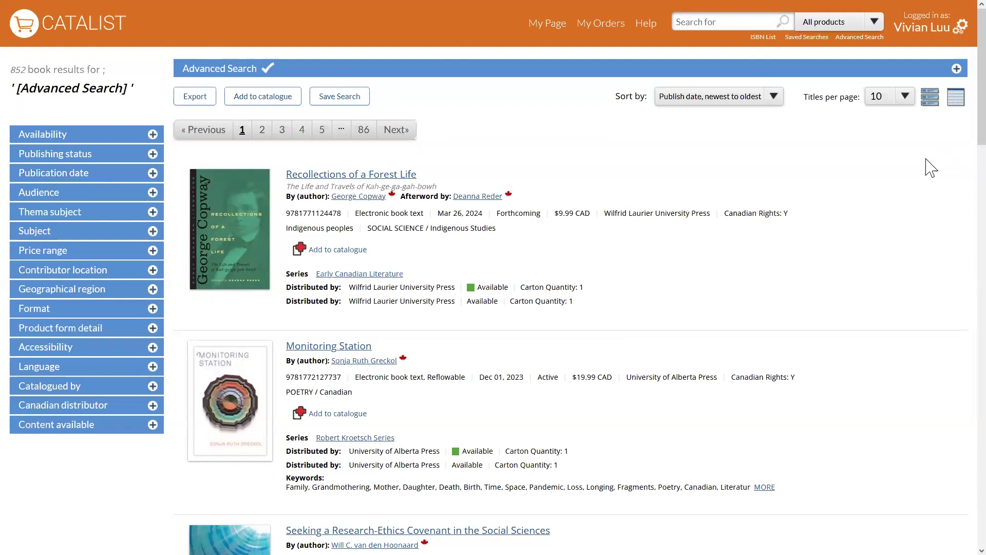
Compare the table and detailed layouts of the results, and review the applied advanced search criteria.
left_click(956, 107)
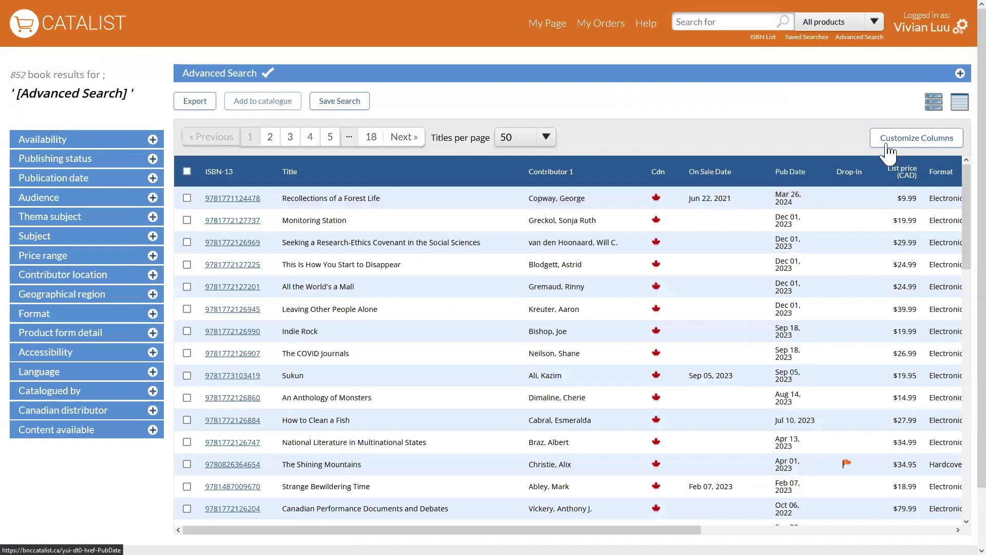
left_click(934, 101)
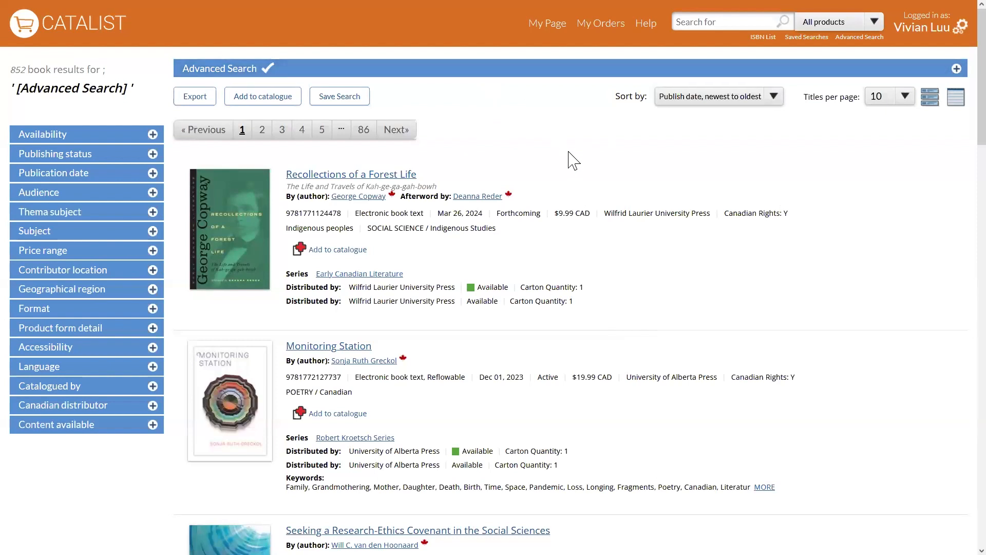
left_click(490, 71)
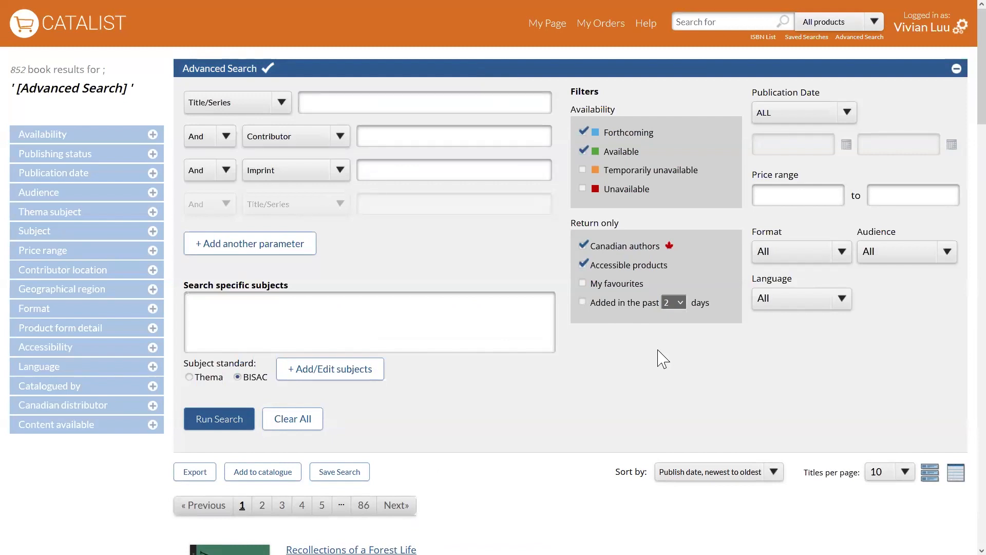
left_click(549, 78)
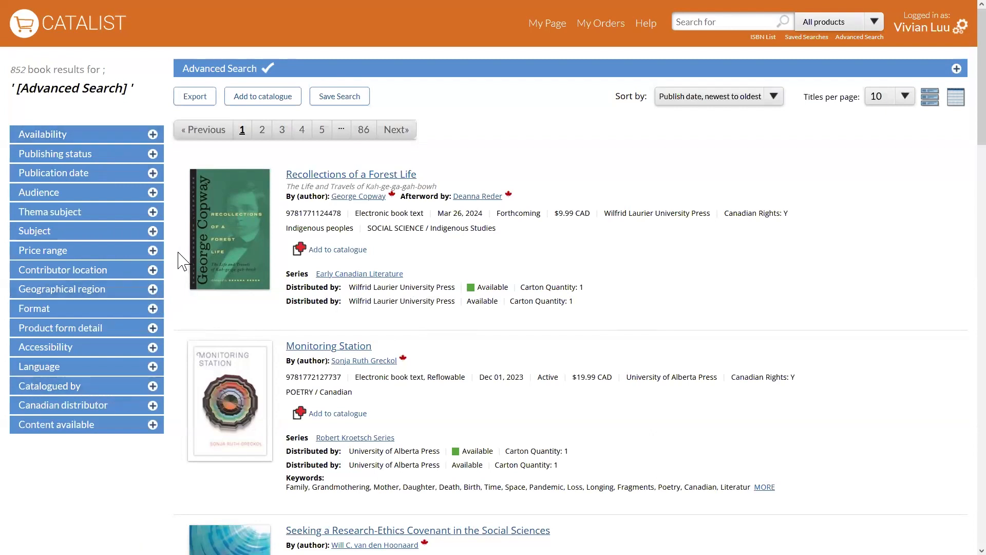
Examine the Subject and Thema subject filter categories for the search results, and collapse the Subject filter.
left_click(47, 241)
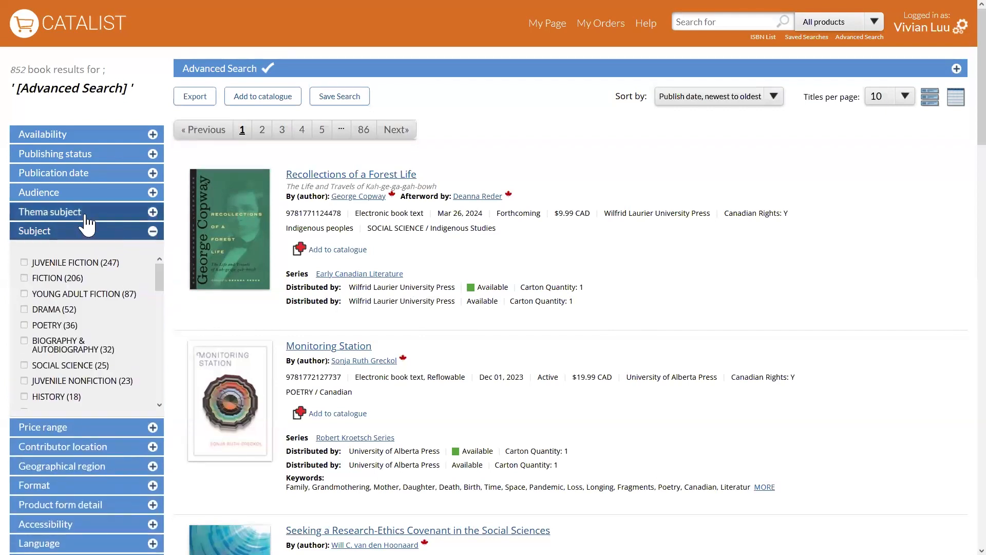
left_click(86, 224)
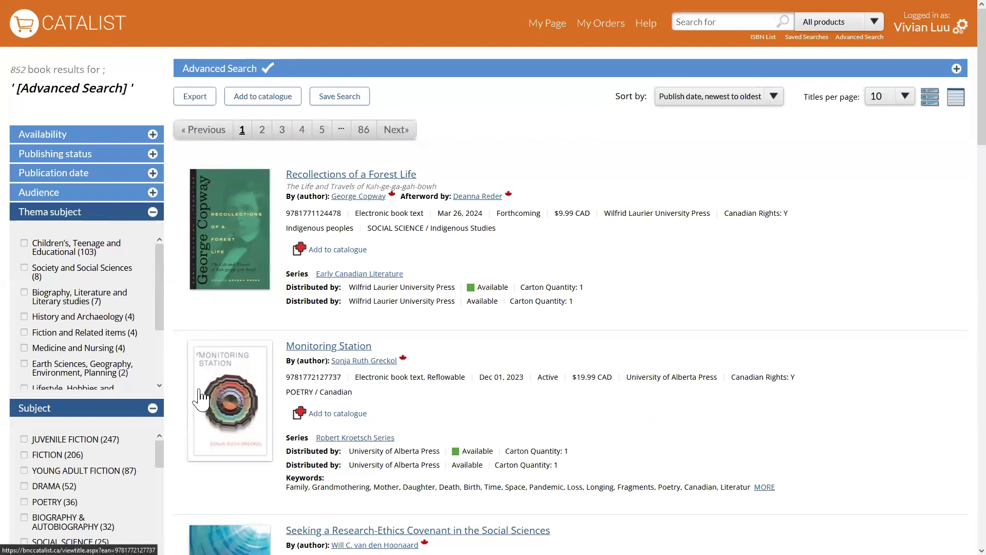
left_click(152, 409)
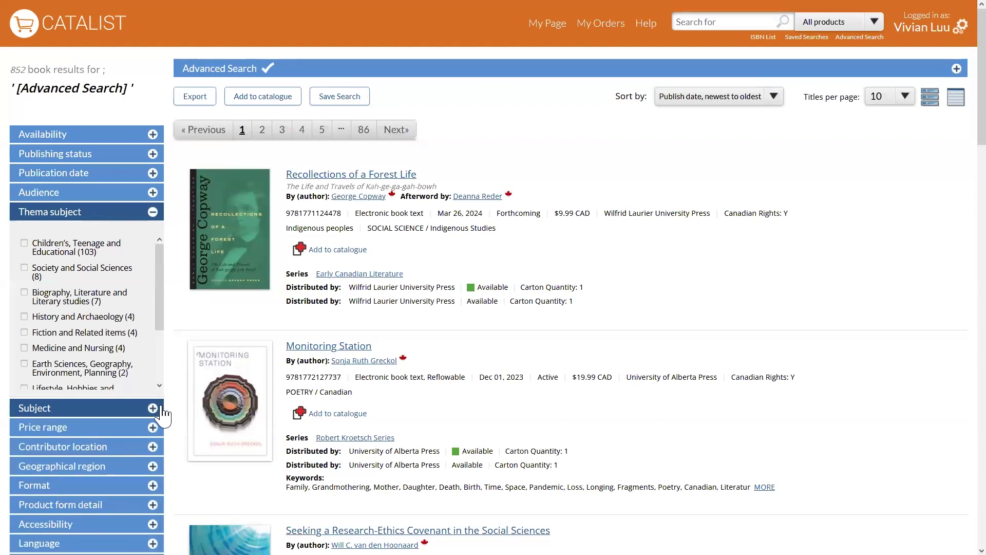
Examine the Geographical region filter options, and collapse both the Geographical region and Thema subject filters.
scroll(174, 414, "down", 1)
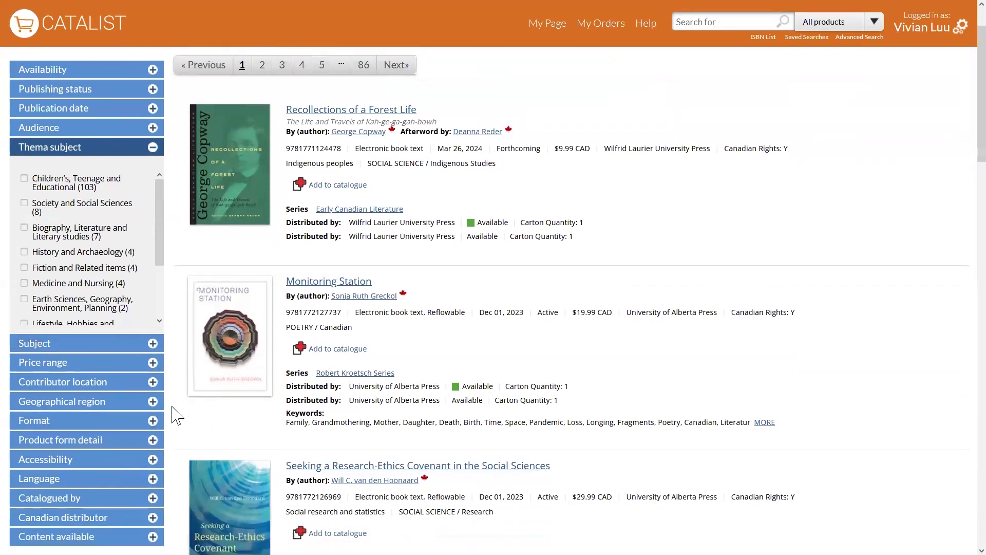
left_click(136, 405)
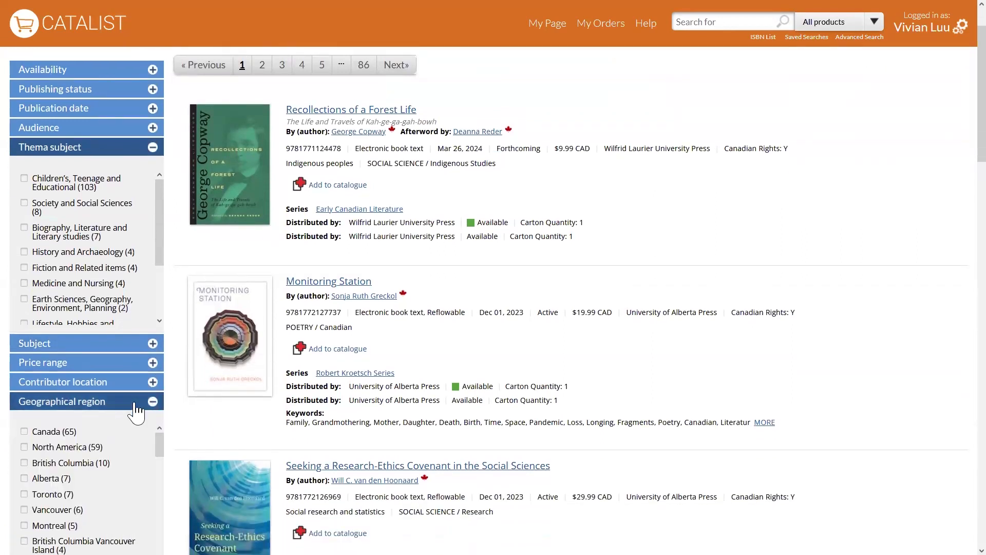
scroll(172, 419, "down", 1)
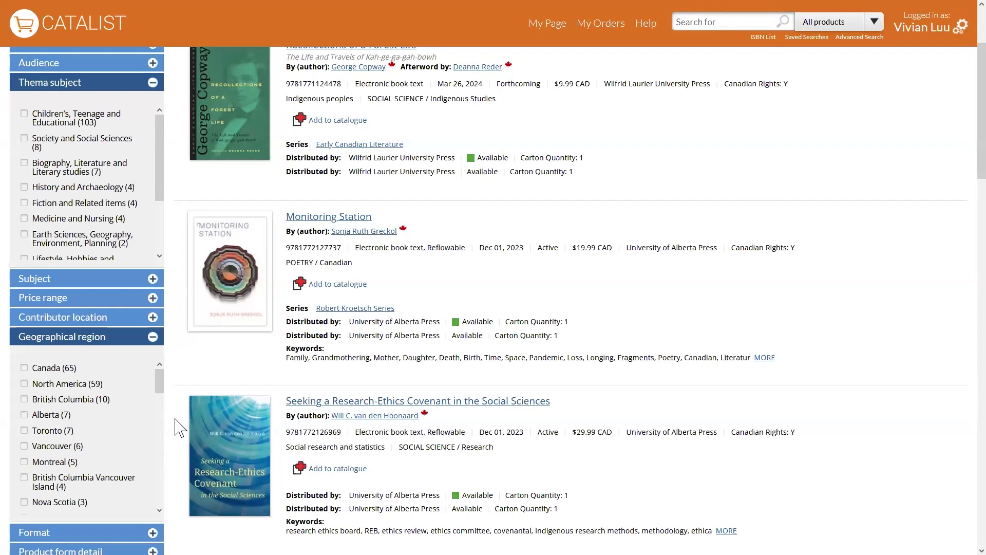
left_click(152, 337)
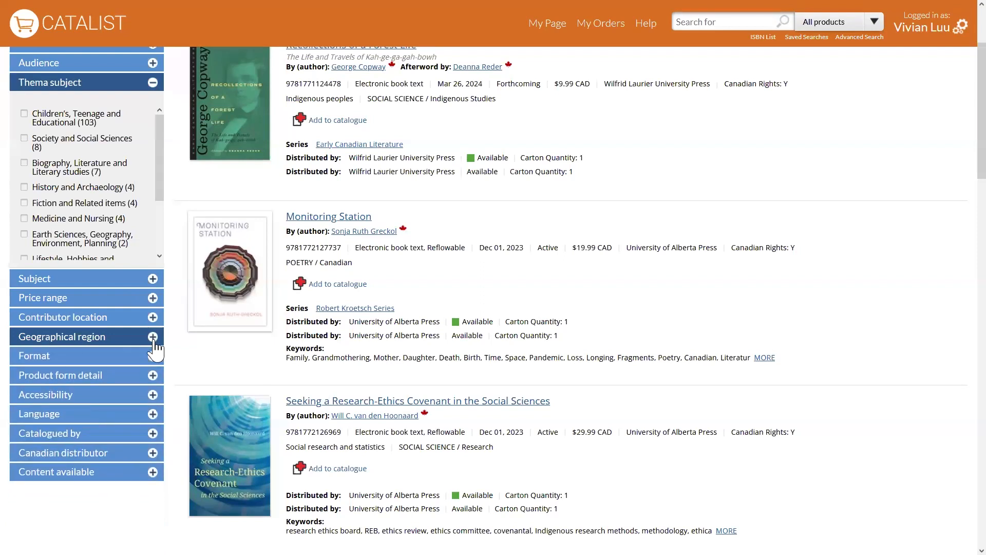
scroll(185, 401, "up", 2)
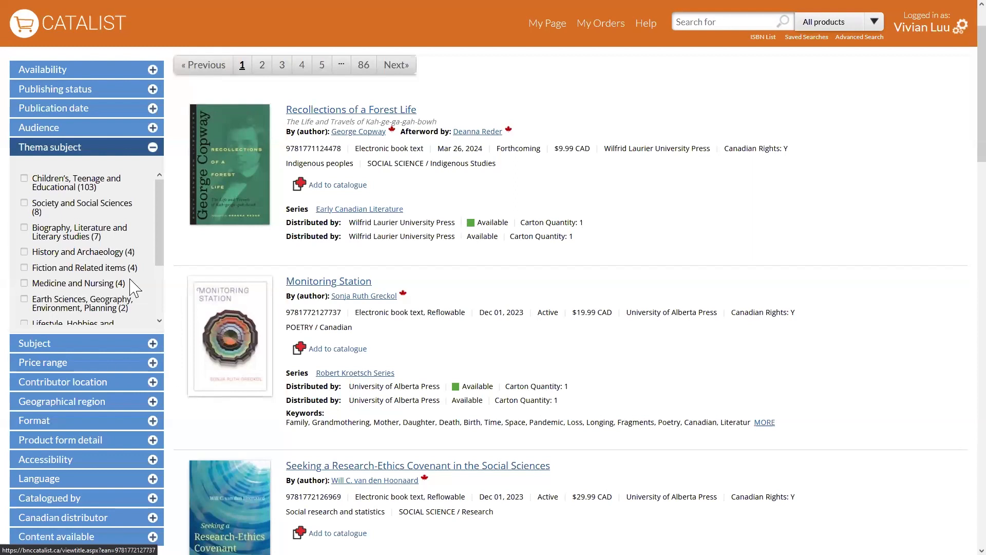
left_click(138, 149)
scroll(186, 245, "up", 2)
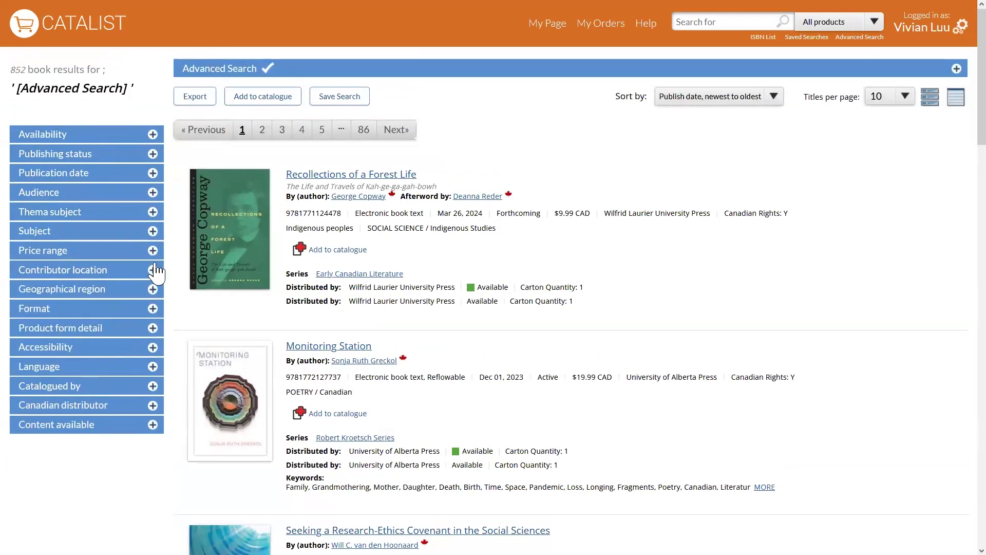
Filter the results by contributor location Canada to examine its regional options, and clear that filter.
left_click(148, 280)
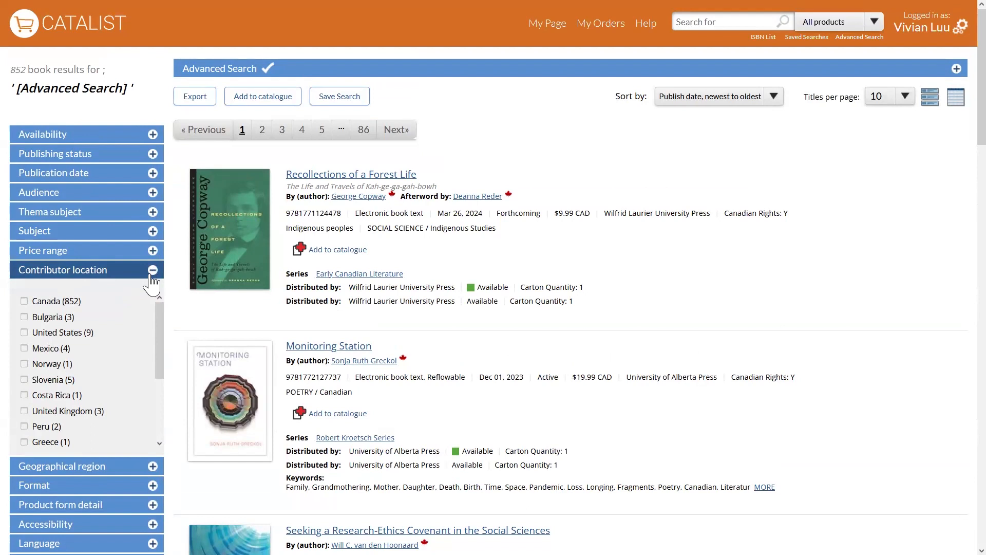
left_click(23, 302)
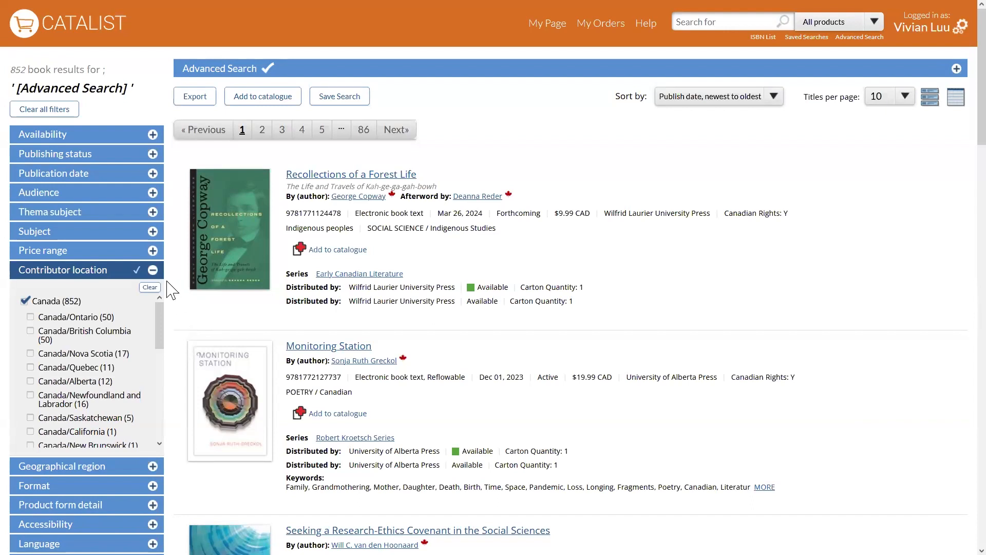
left_click(150, 287)
left_click(153, 271)
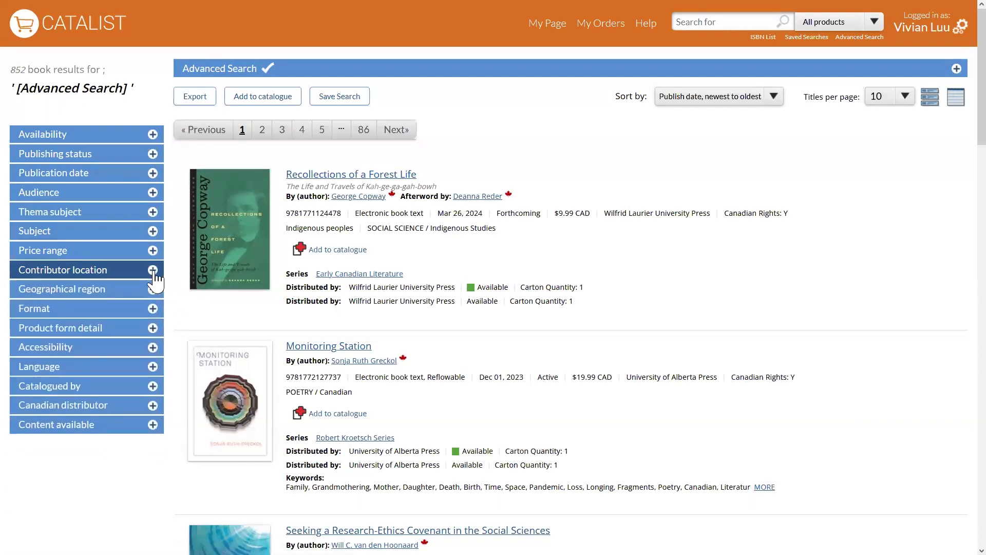
Filter the results by Accessibility features to examine the individual feature options, and clear that filter.
left_click(115, 355)
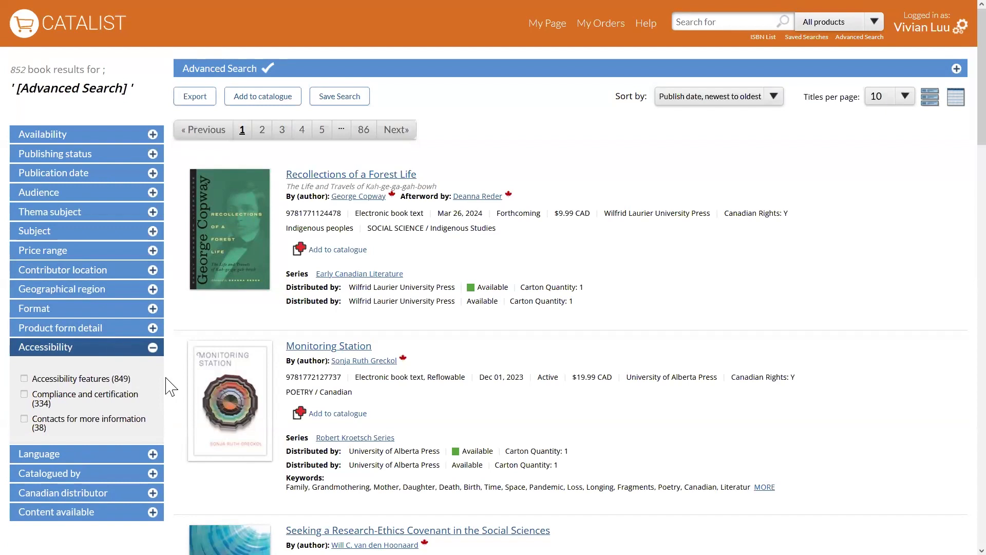
left_click(24, 378)
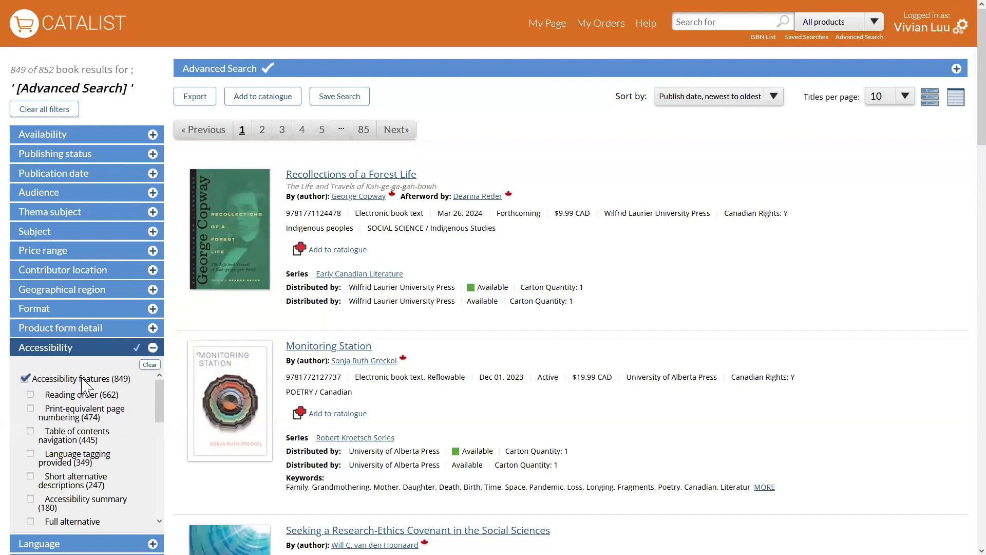
left_click(150, 364)
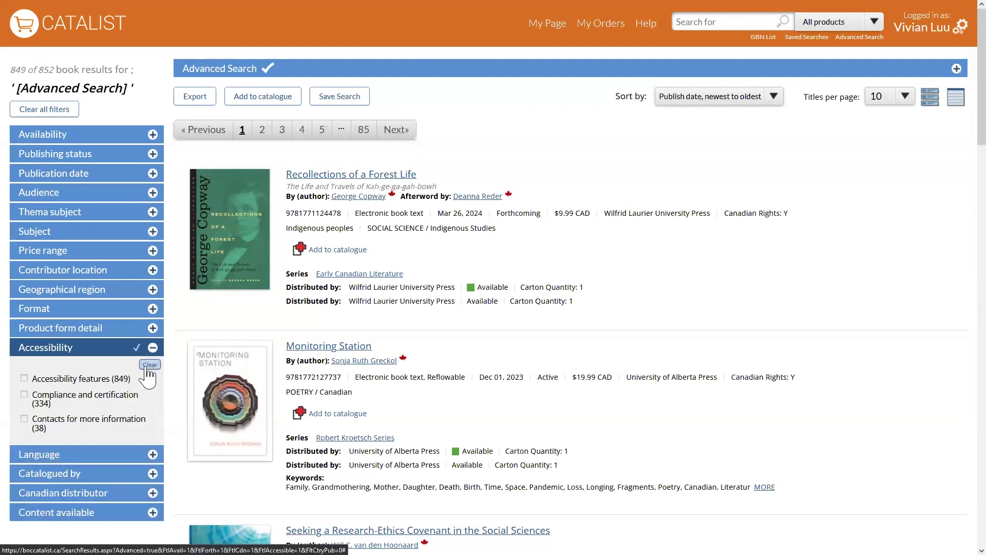
left_click(119, 354)
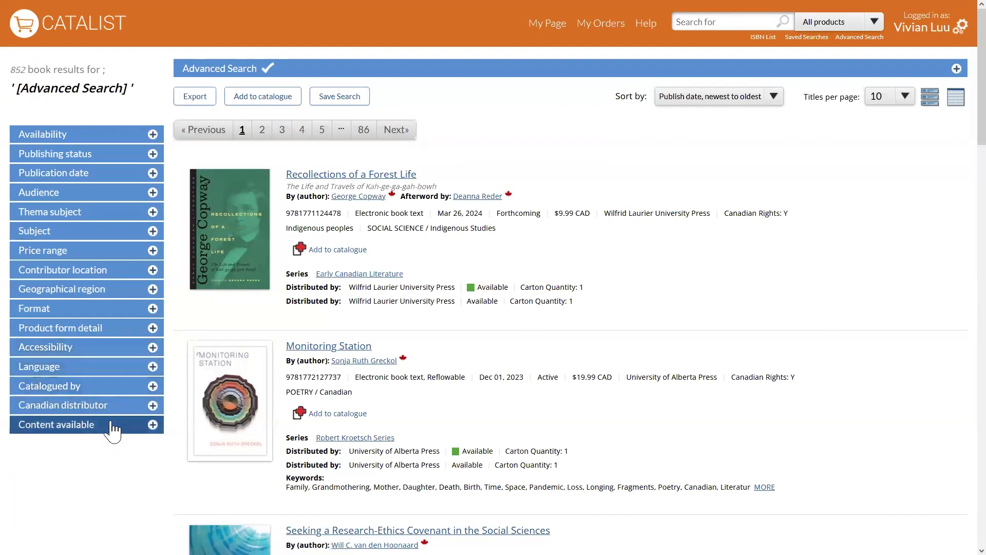
Narrow the results to titles with a Teacher's guide as available content, and review the advanced search criteria.
left_click(105, 426)
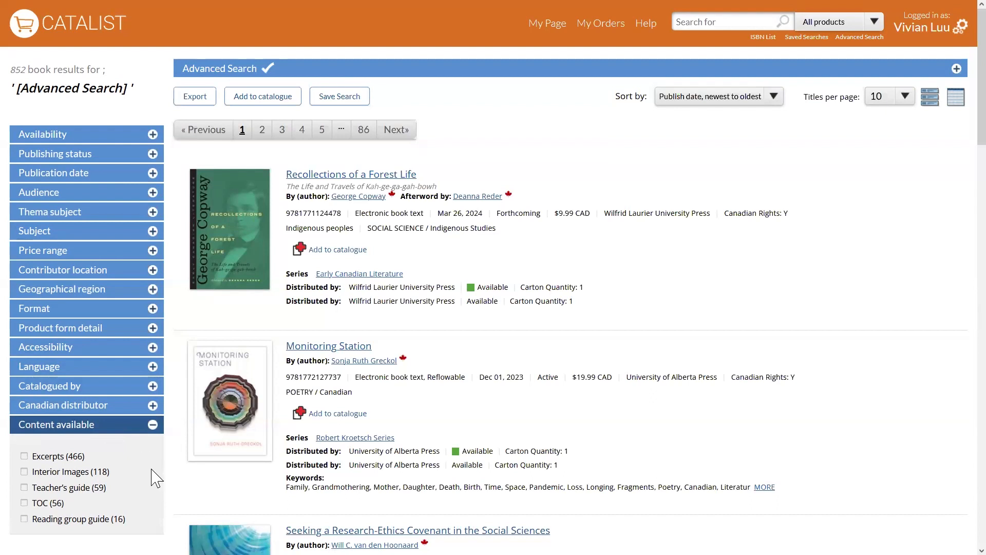
left_click(25, 472)
left_click(24, 487)
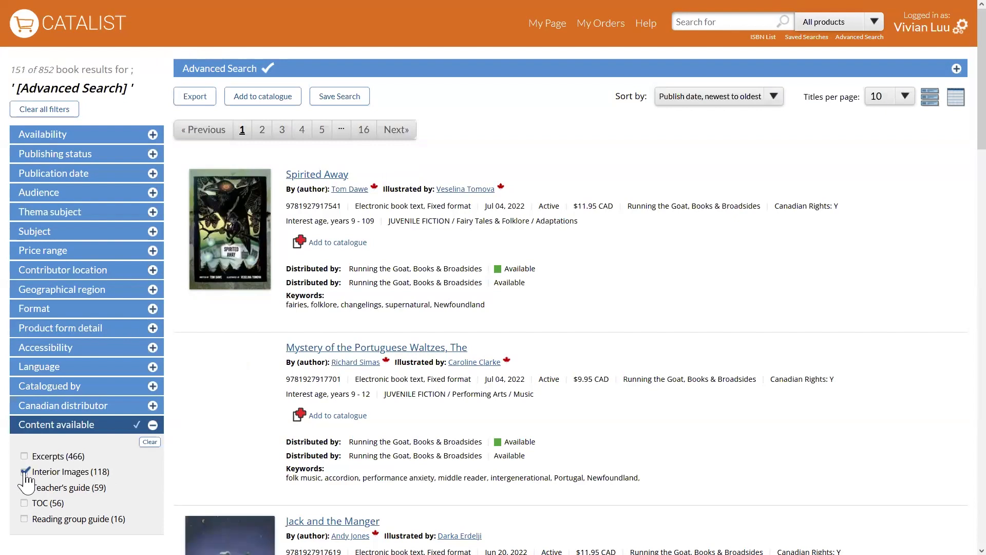
left_click(24, 471)
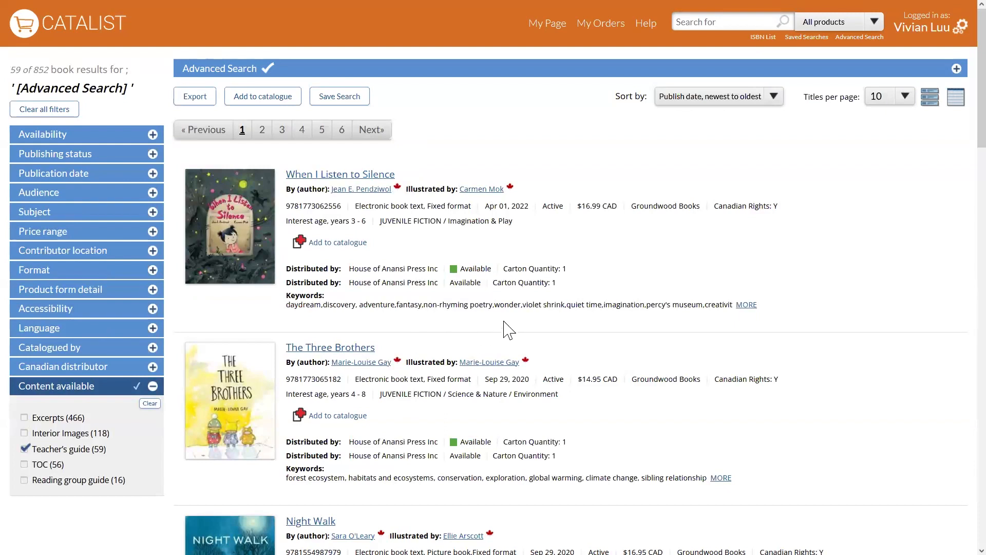
left_click(576, 79)
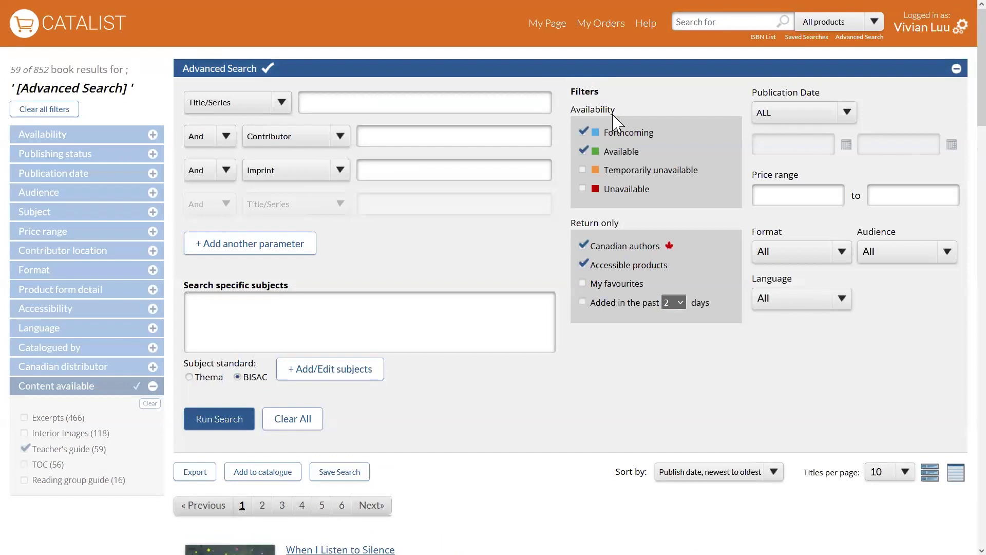
left_click(584, 72)
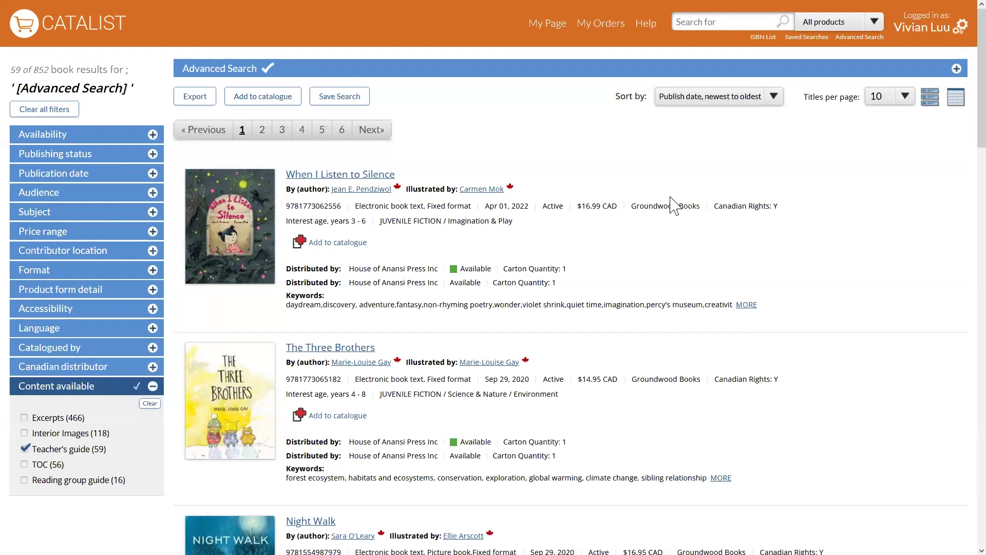
Open the product page of "When I Listen to Silence" and view its first two interior images enlarged.
left_click(250, 242)
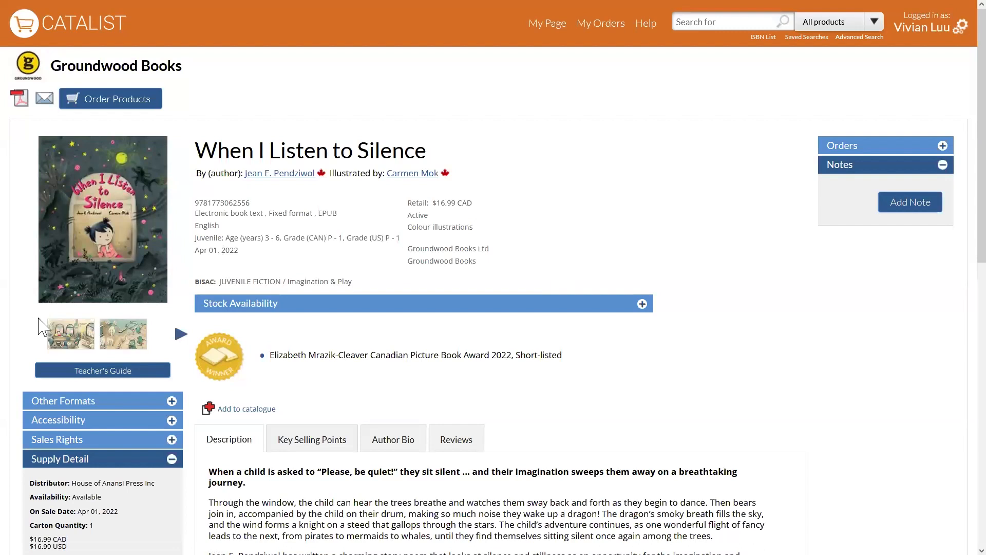
left_click(68, 341)
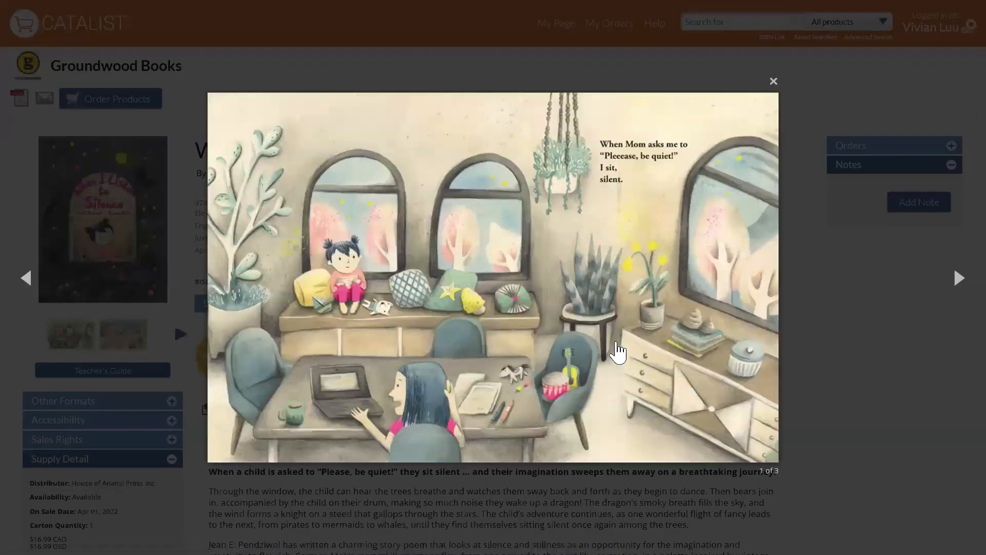
left_click(955, 289)
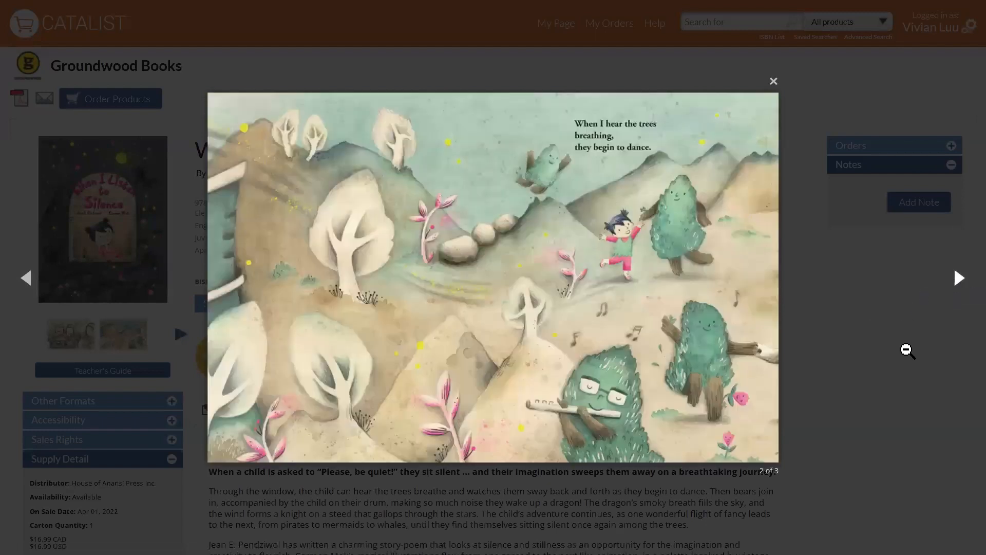
Close the enlarged interior image, open the Teacher's Guide of "When I Listen to Silence", look through its first page and close it.
left_click(911, 345)
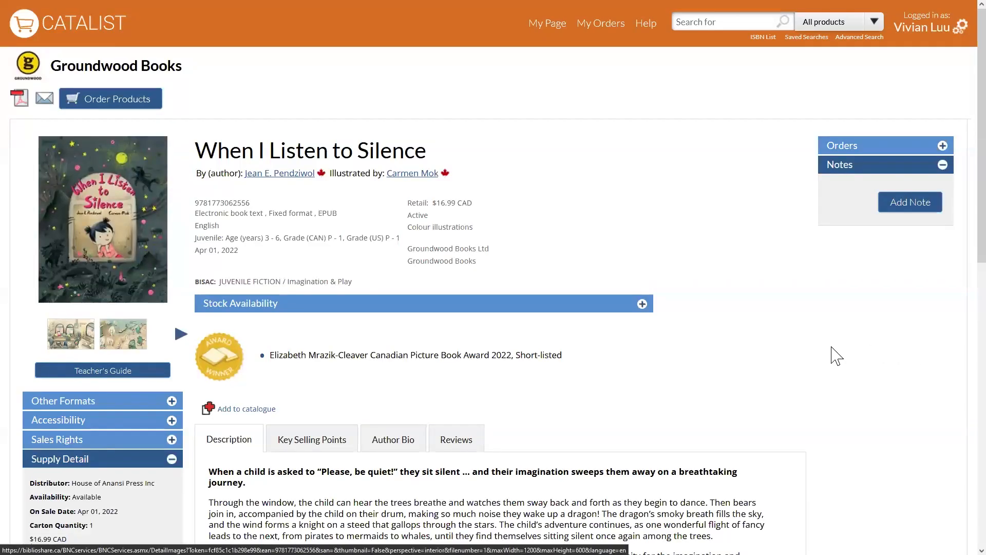
left_click(154, 374)
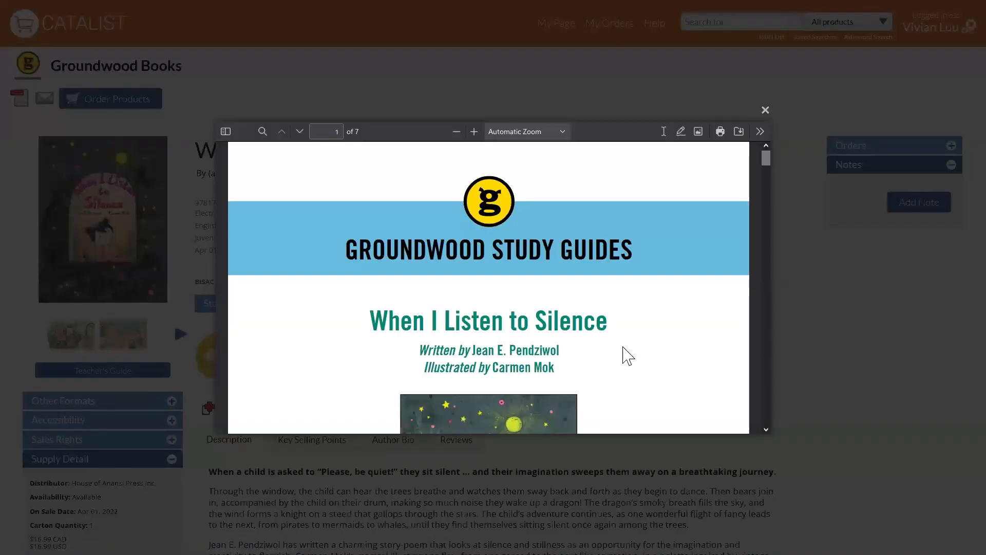
scroll(663, 369, "down", 2)
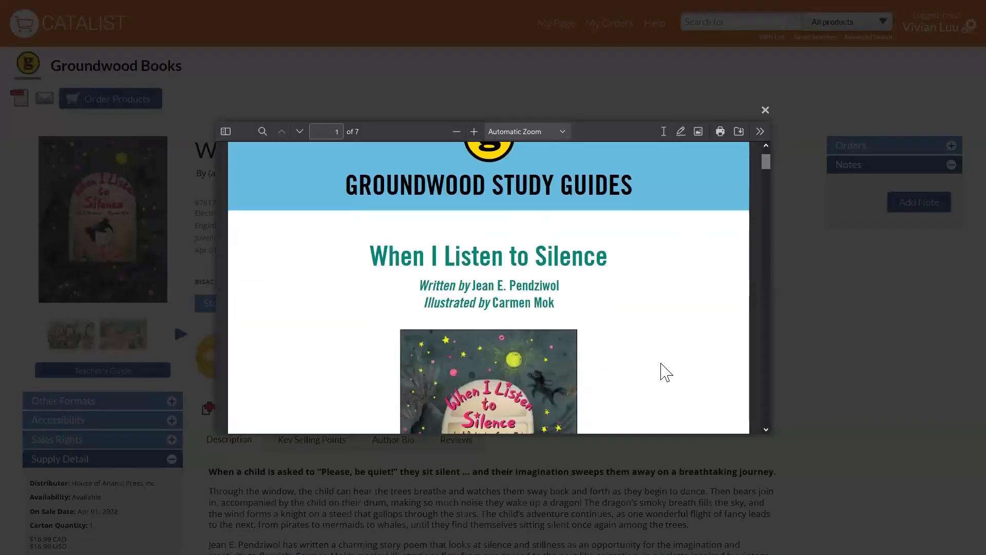
scroll(671, 370, "down", 2)
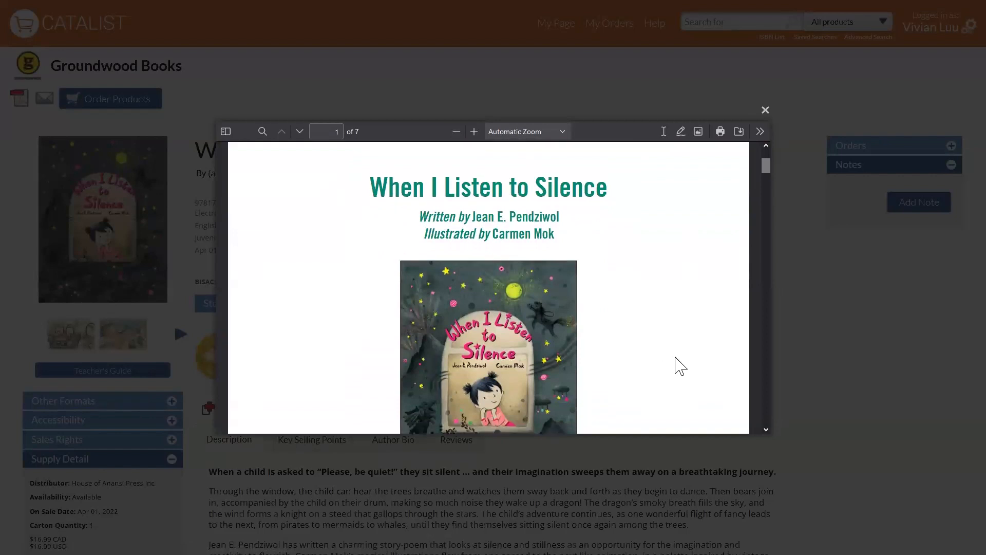
scroll(681, 366, "down", 2)
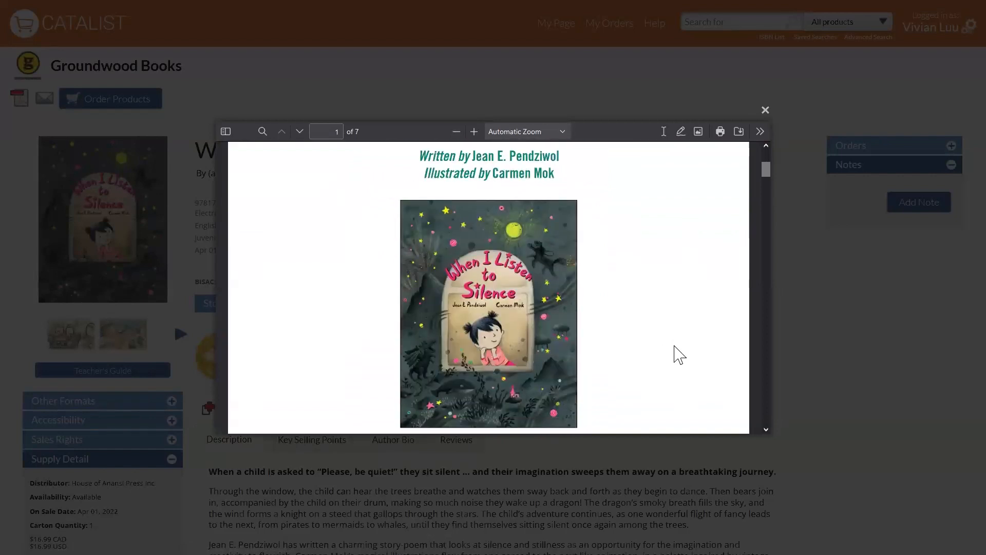
scroll(679, 354, "up", 6)
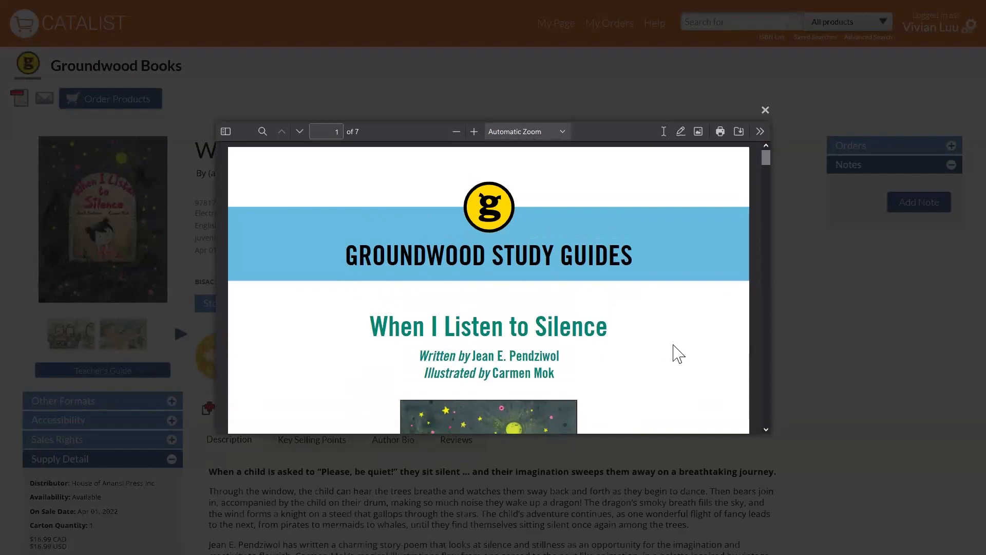
left_click(766, 110)
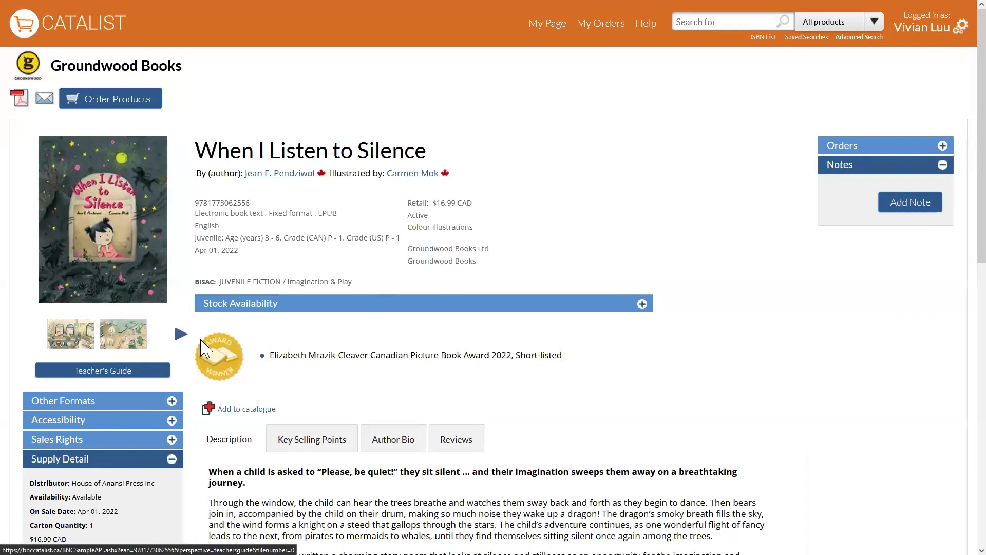
Examine the title's other formats and its accessibility details, collapsing the Other Formats and Supply Detail sections.
left_click(175, 403)
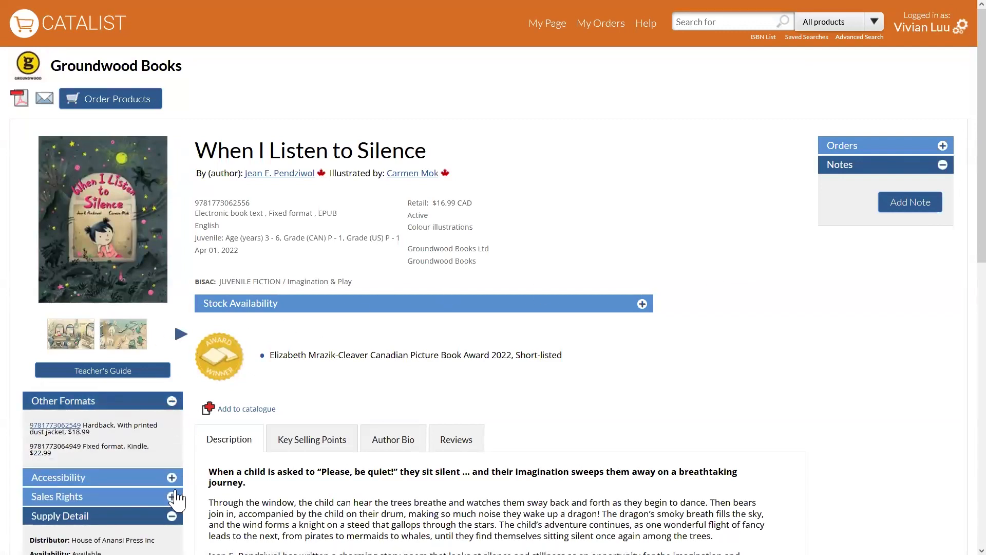
left_click(172, 516)
scroll(187, 436, "down", 3)
scroll(146, 380, "up", 1)
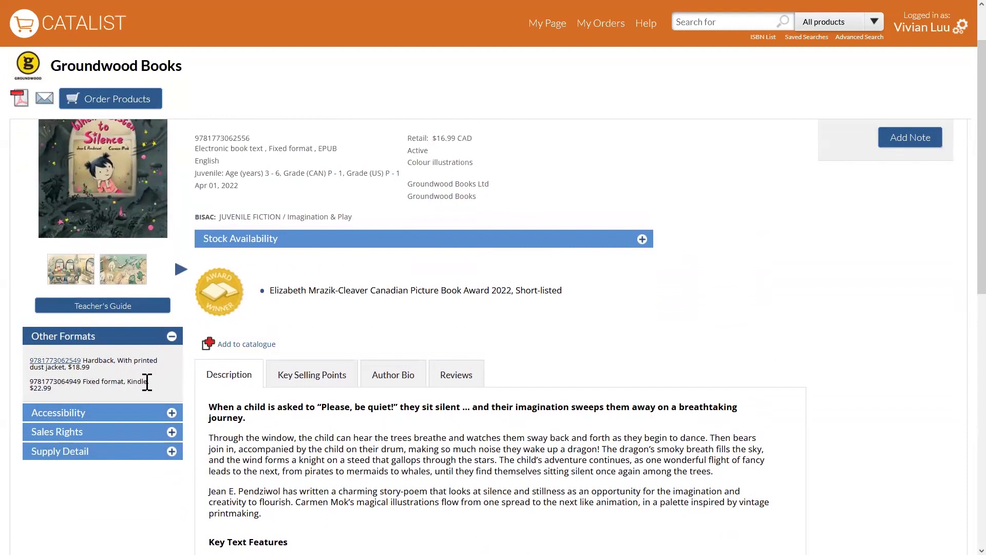
left_click(137, 339)
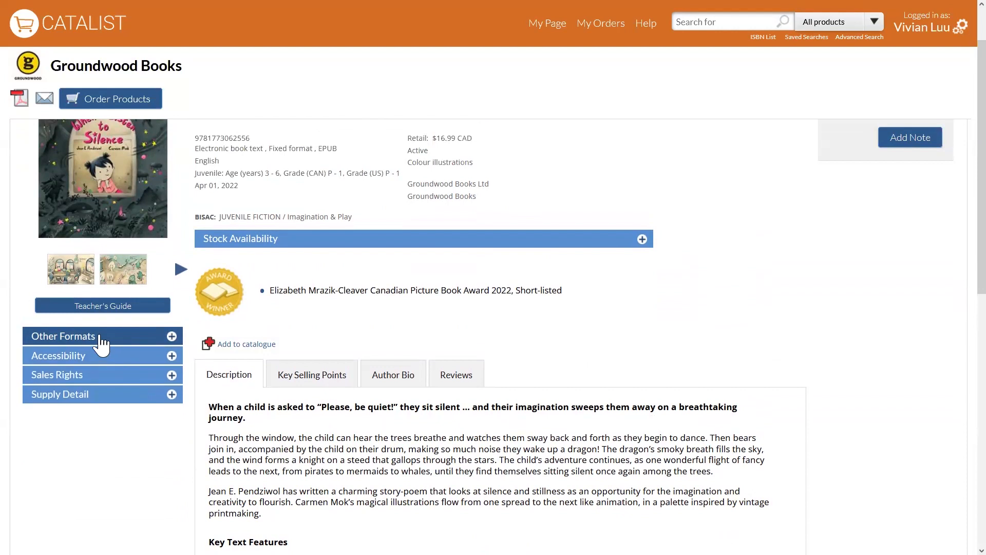
left_click(140, 359)
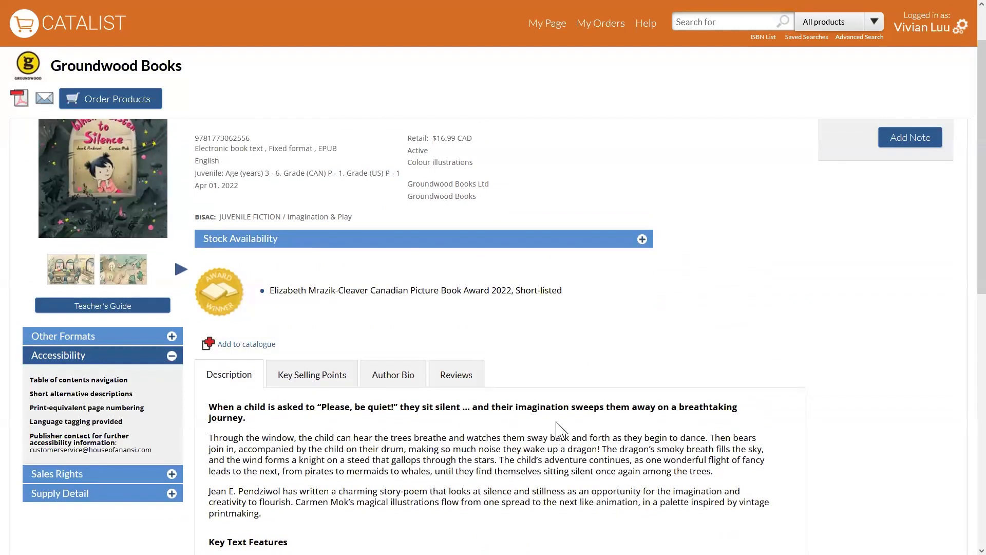
Review the title's full description, its Common Core correlations and the comparable titles.
scroll(642, 416, "down", 2)
scroll(627, 401, "down", 6)
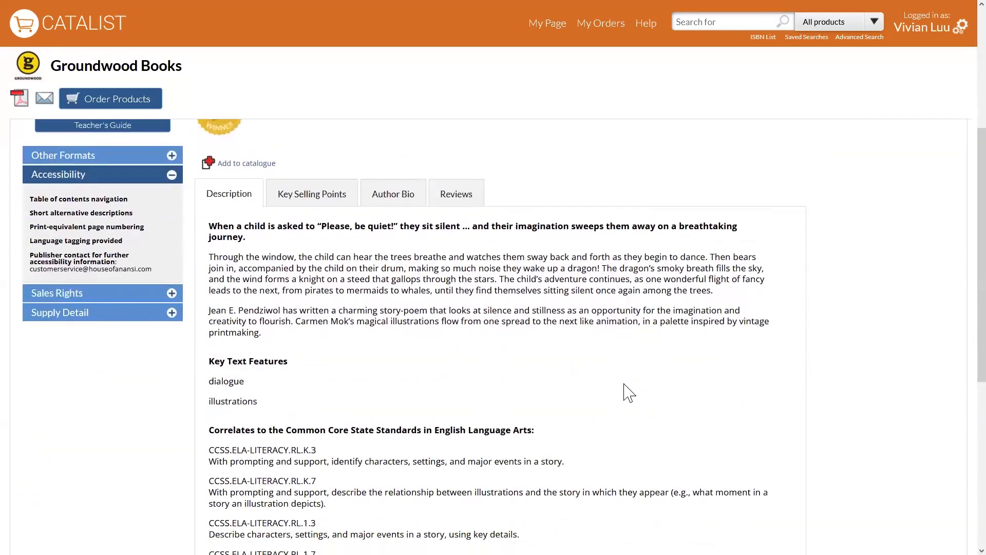
scroll(624, 385, "down", 2)
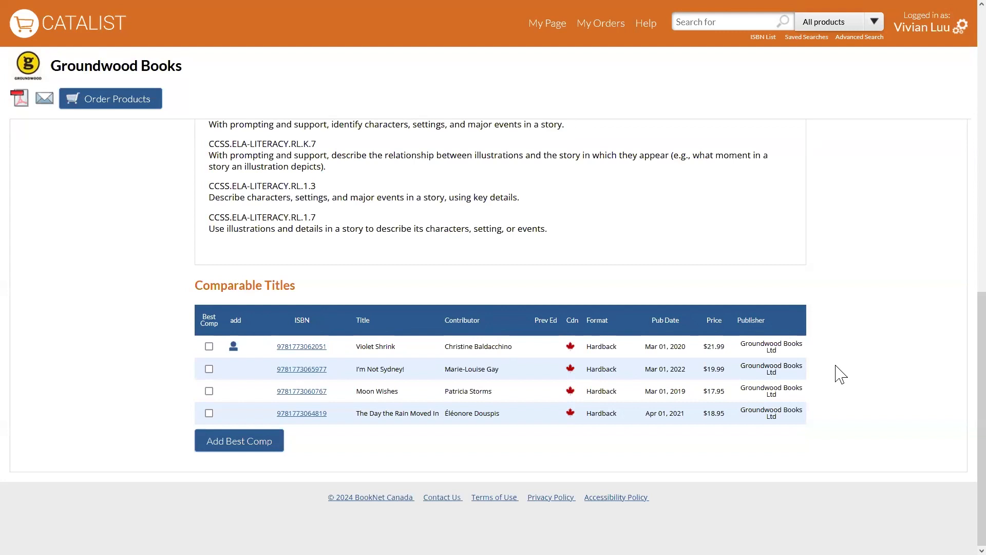
scroll(845, 374, "up", 3)
scroll(848, 375, "up", 6)
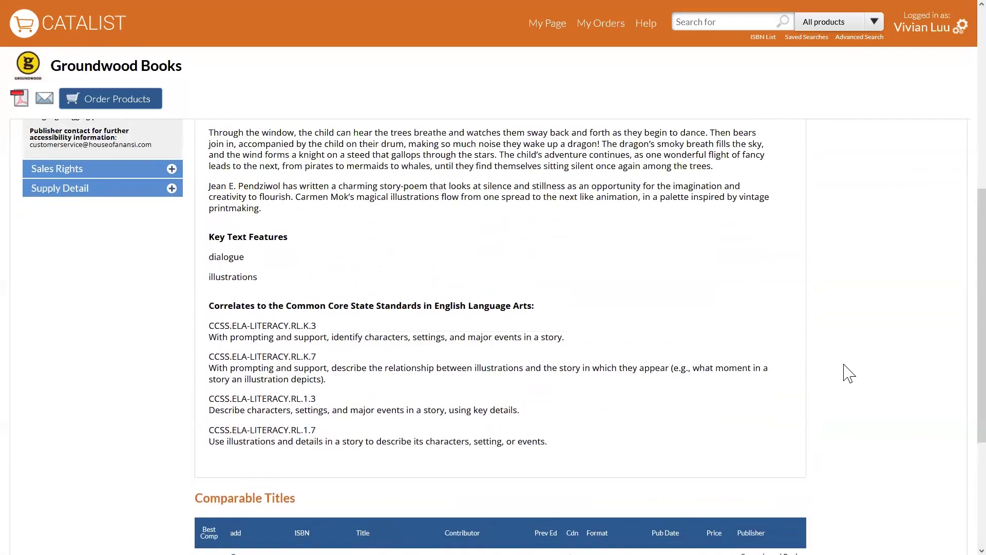
scroll(849, 374, "up", 3)
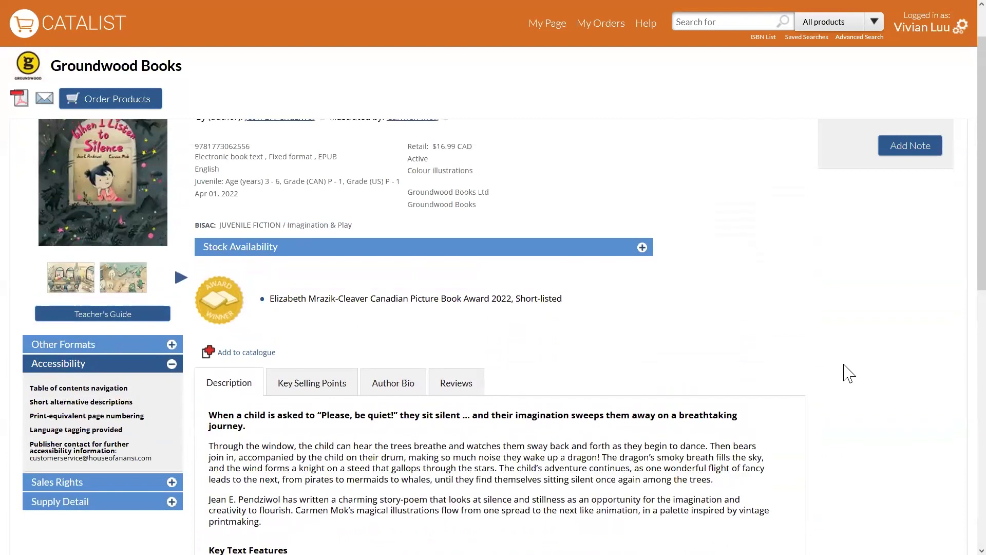
scroll(849, 374, "up", 2)
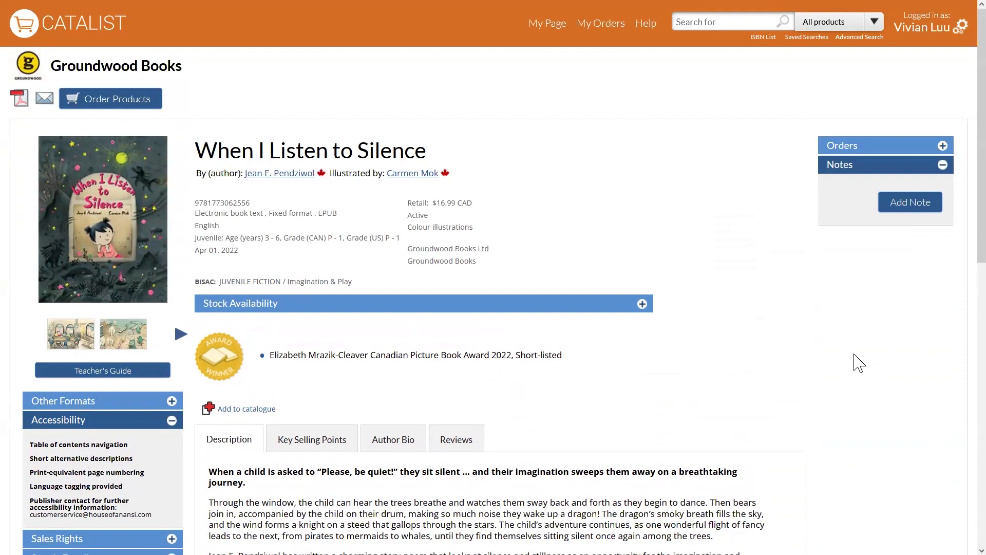
Browse the available NetGalley titles from the home page, filtered by contributor location Canada, and open the product page of "Scaredy Squirrel Scared Silly".
left_click(75, 41)
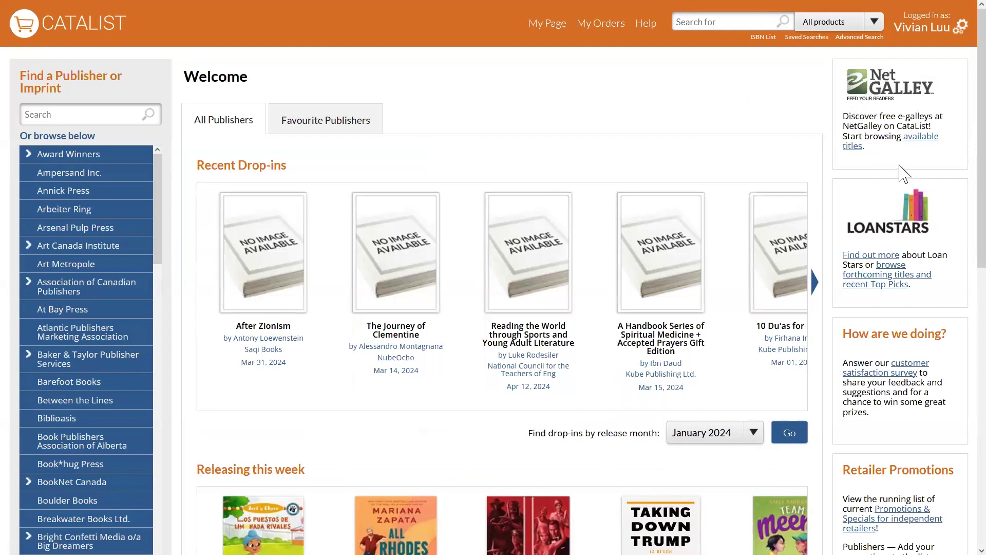
left_click(920, 138)
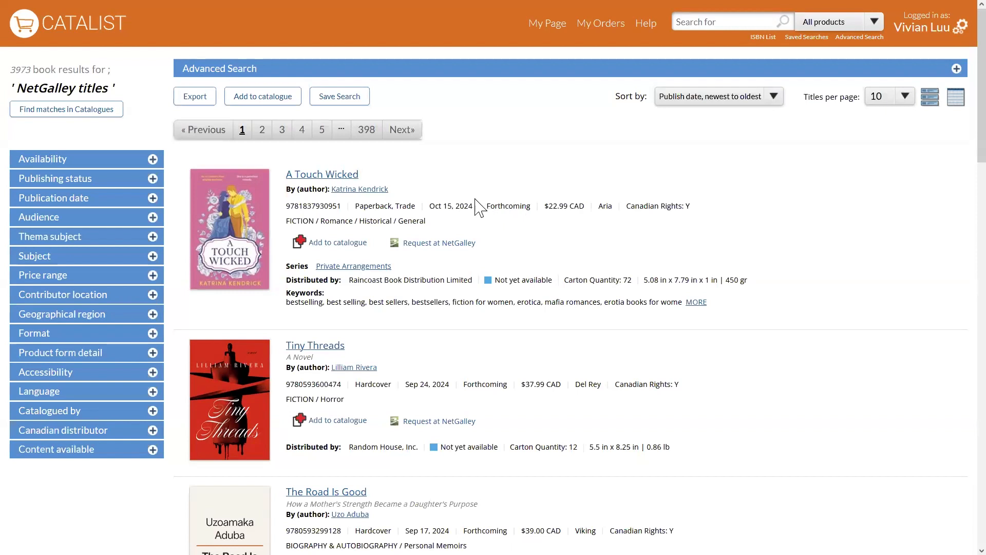
left_click(130, 295)
left_click(24, 326)
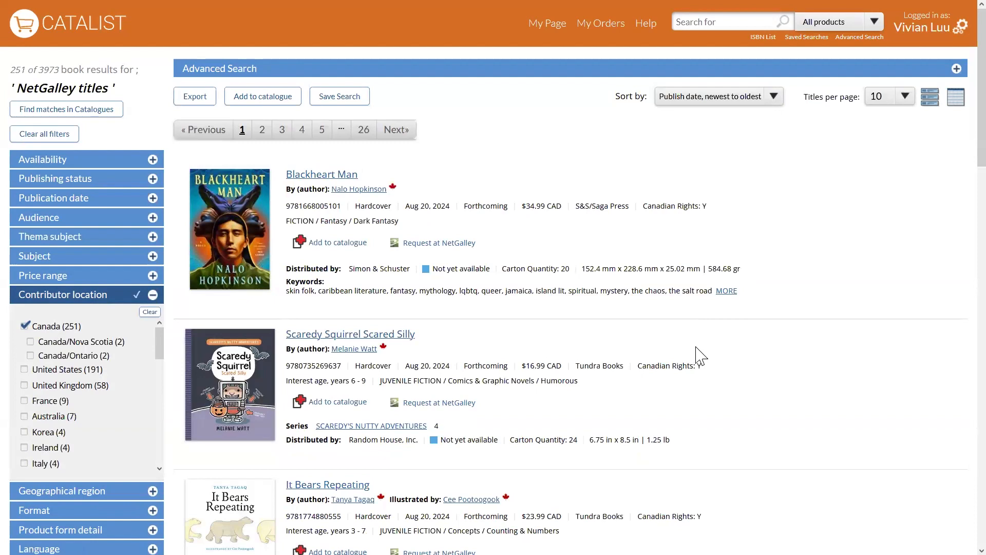
left_click(229, 381)
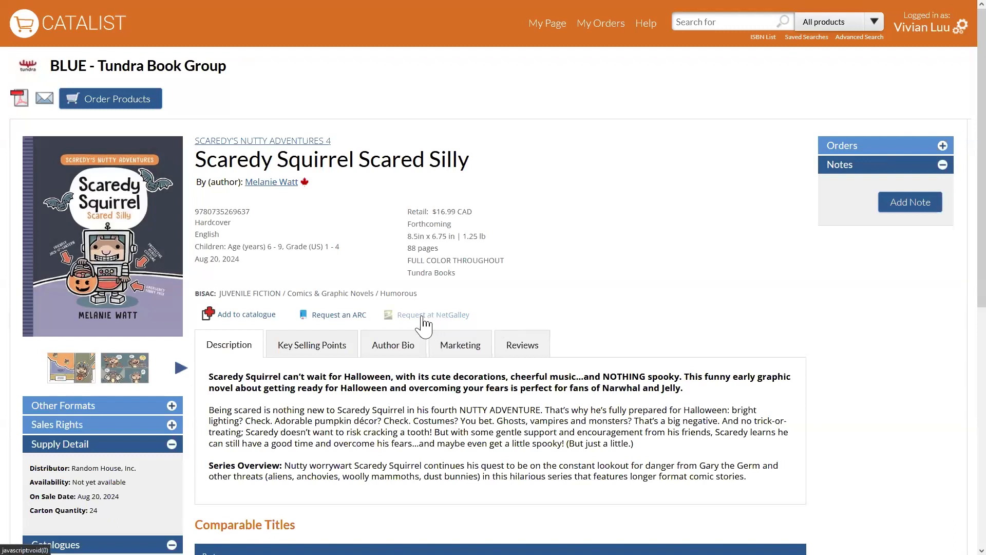
Examine the advance reading copy request form with Digital as the preferred format, and cancel the request.
left_click(334, 319)
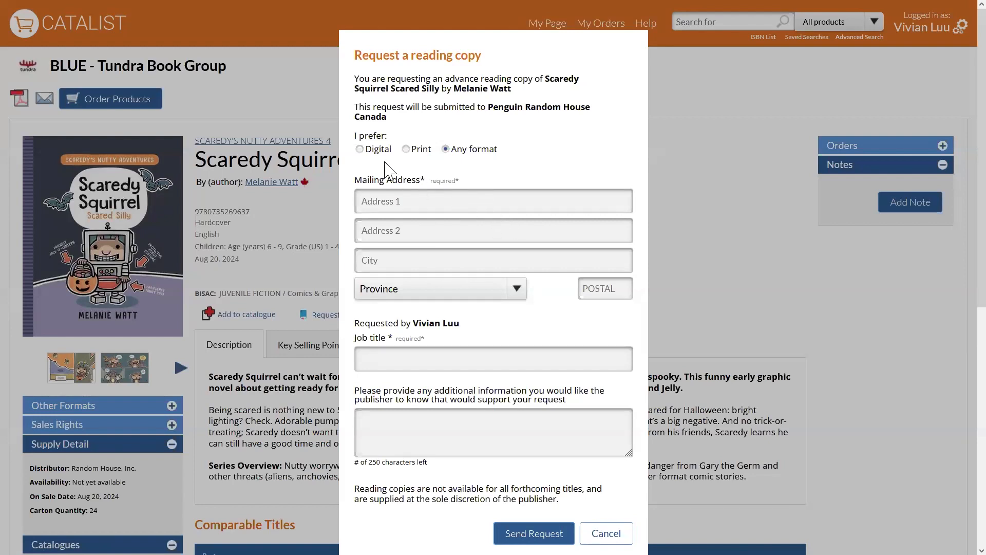
left_click(361, 149)
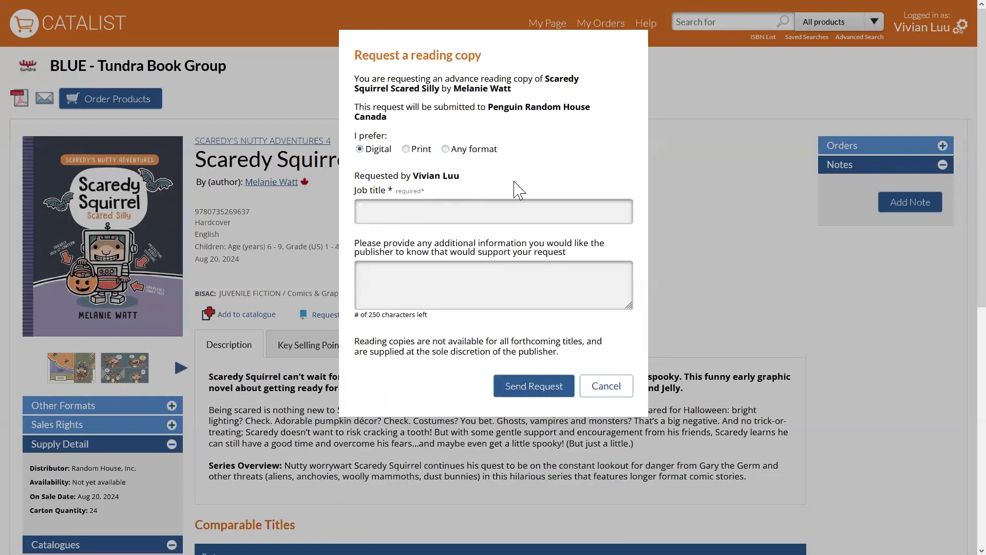
left_click(501, 216)
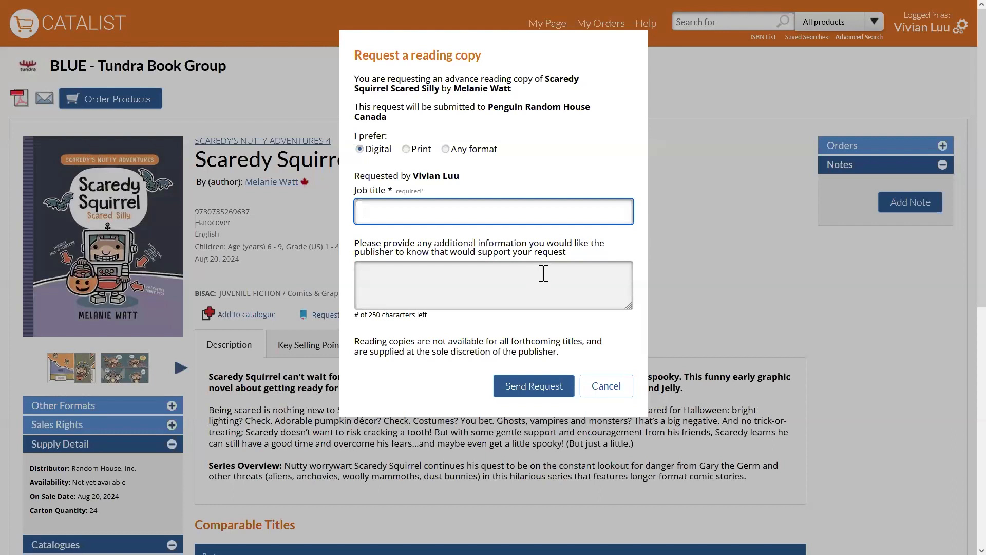
left_click(615, 389)
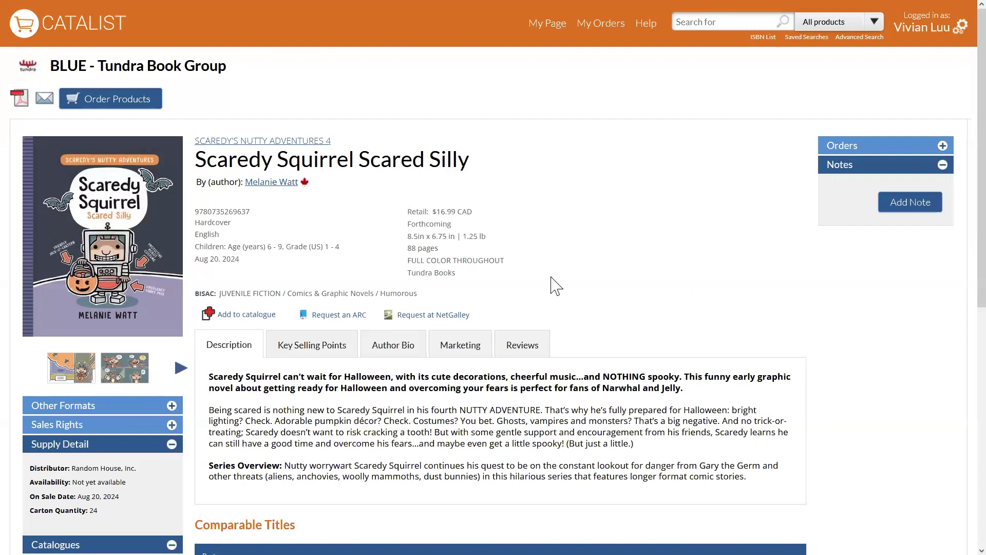
Add "Scaredy Squirrel Scared Silly" to a new custom catalogue named "Juvenile graphic novels" with Collaborative editorial permissions.
left_click(210, 316)
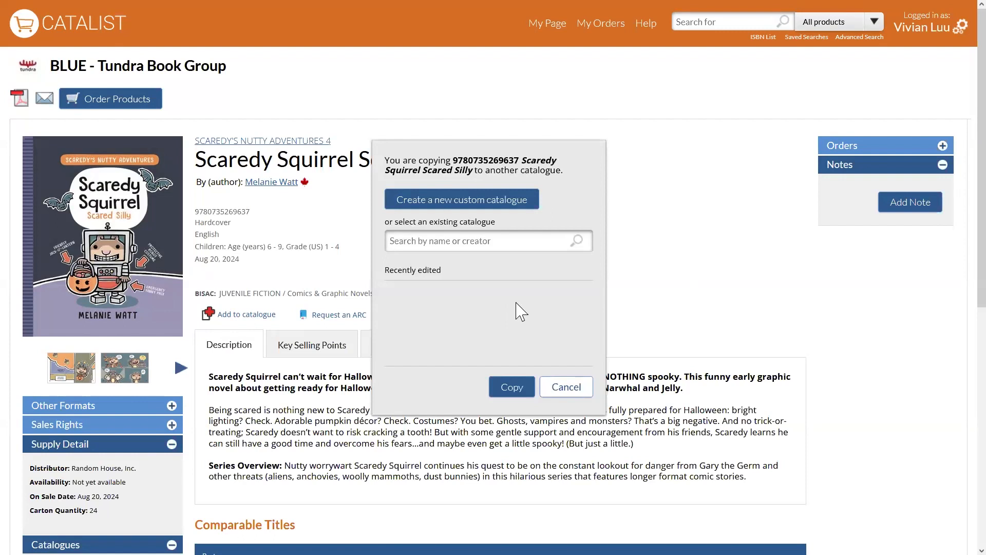
left_click(460, 202)
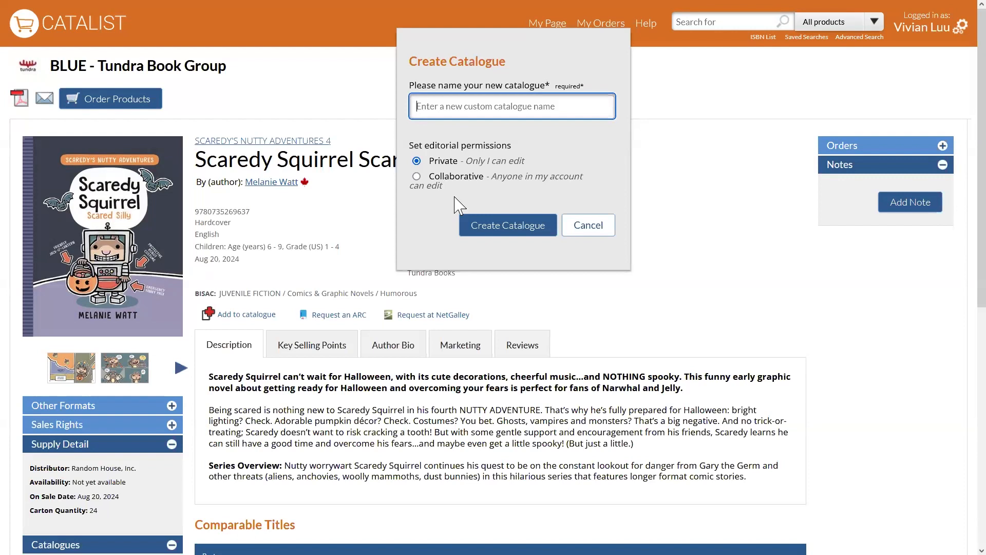
type("Ju")
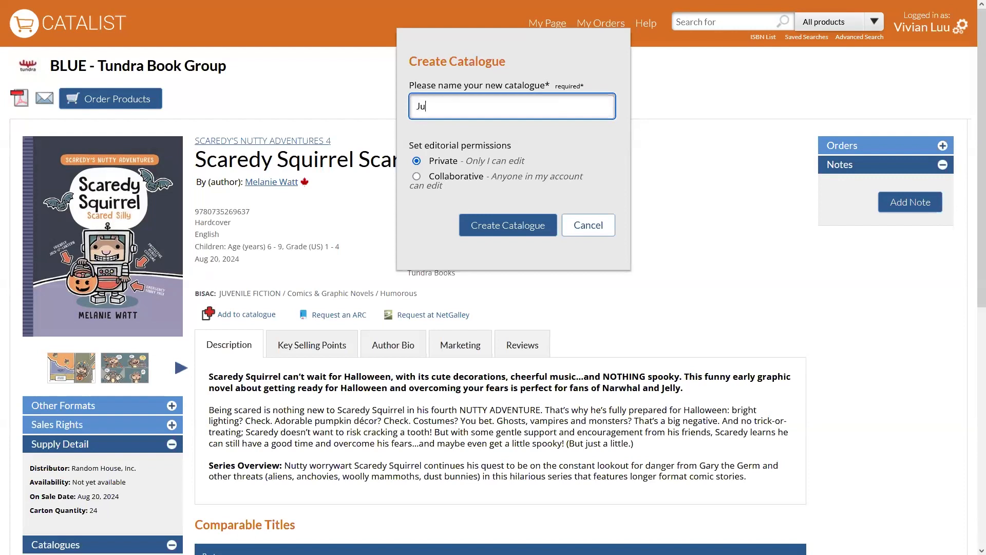
type("venlile graphic novels")
left_click(454, 177)
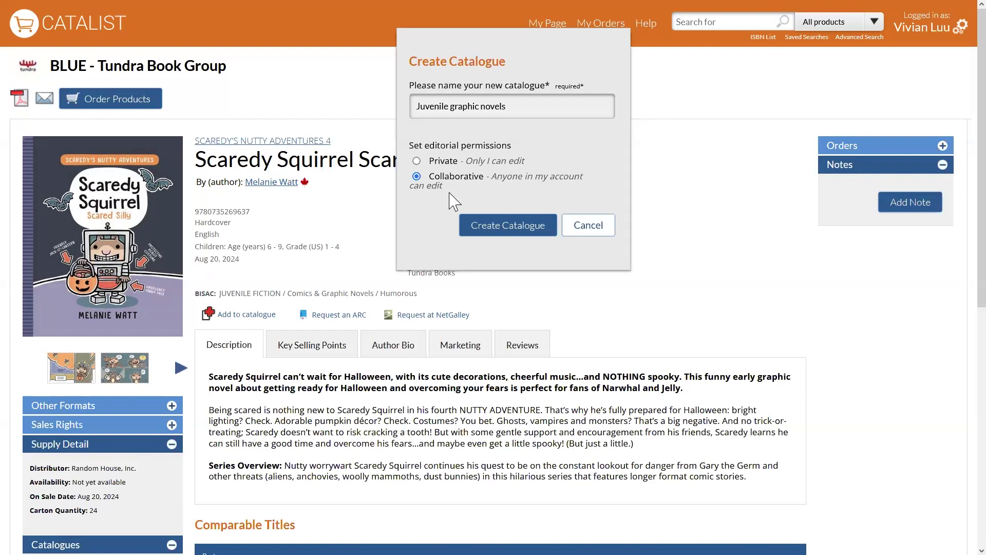
left_click(482, 228)
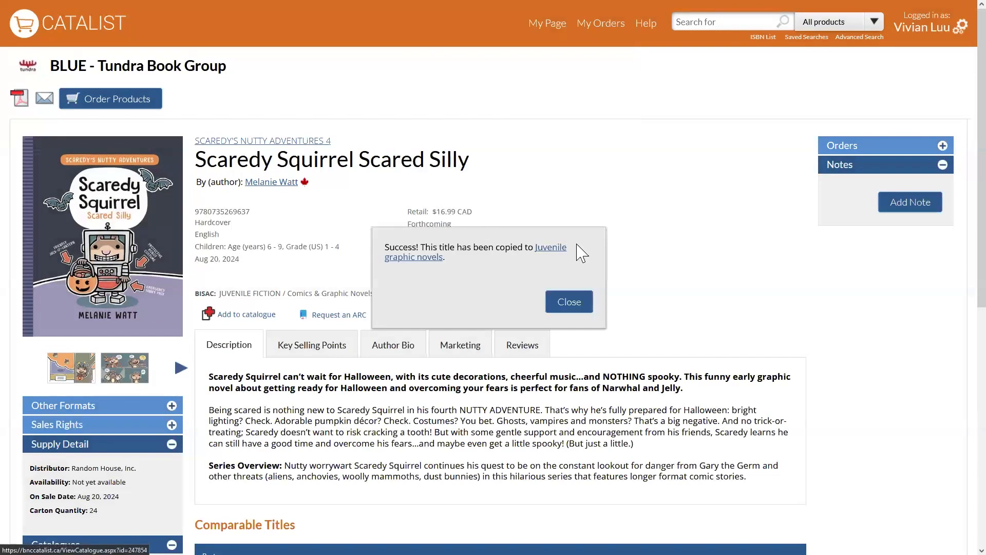
left_click(587, 303)
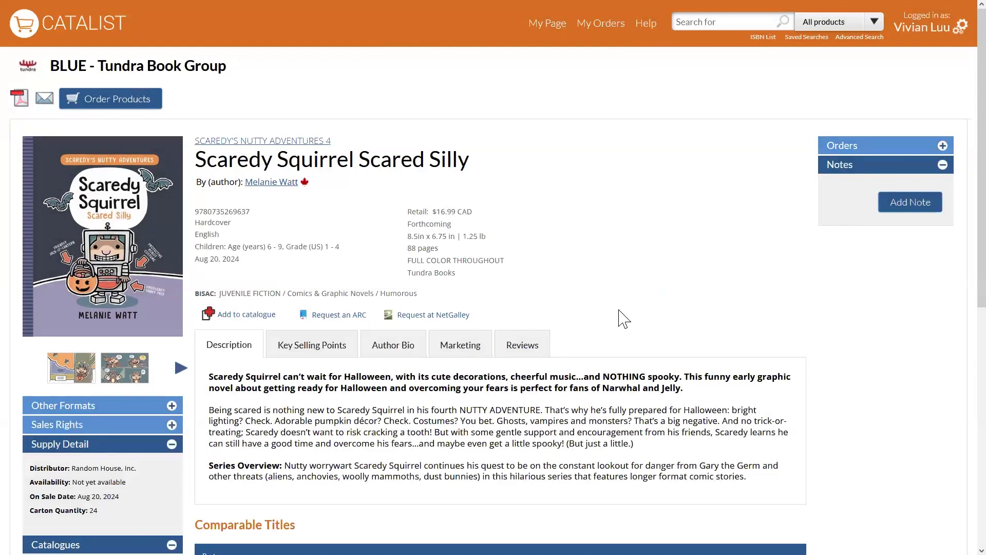
Open the seasonal catalogue "Tundra Book Group Summer 2024" that lists this title, and switch it to the detailed list view.
scroll(623, 319, "down", 1)
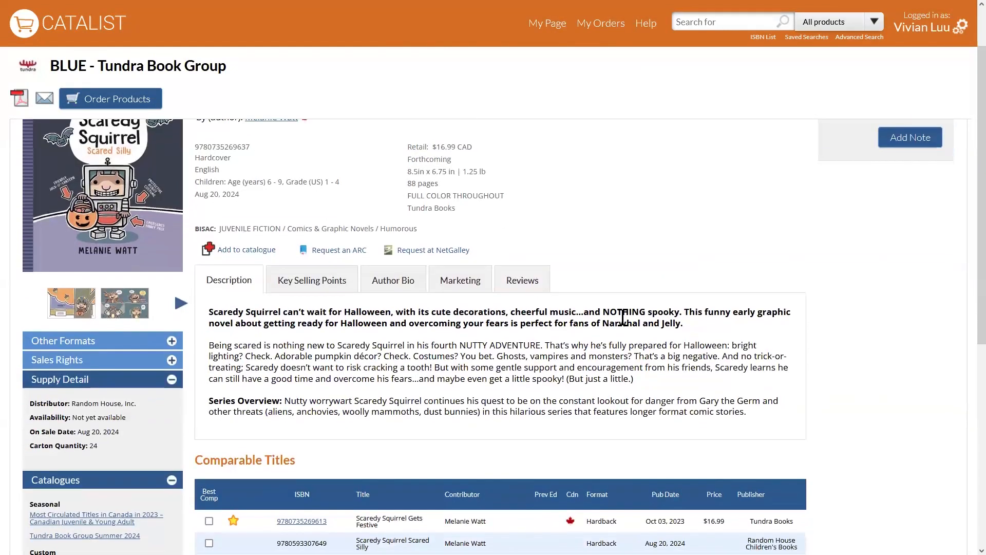
scroll(624, 319, "down", 2)
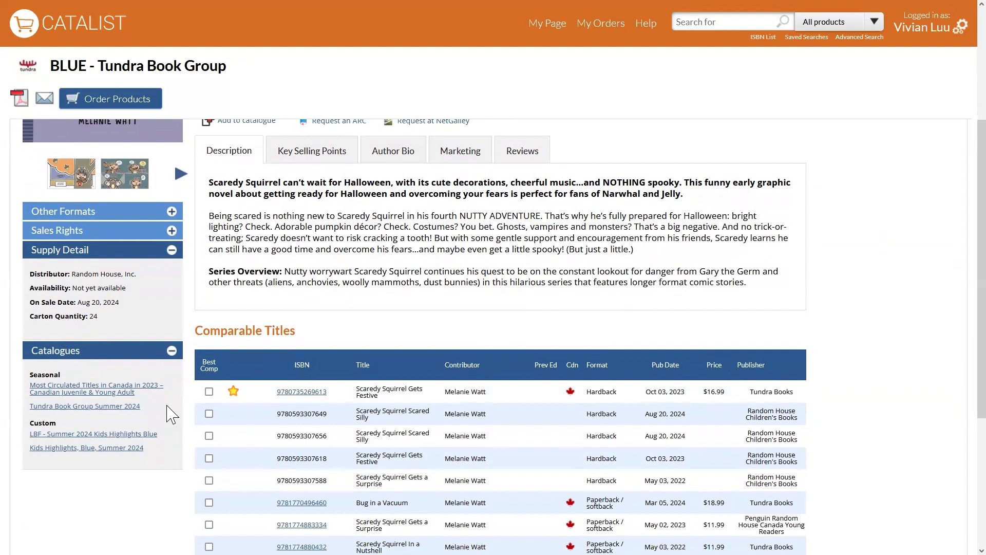
scroll(170, 426, "down", 1)
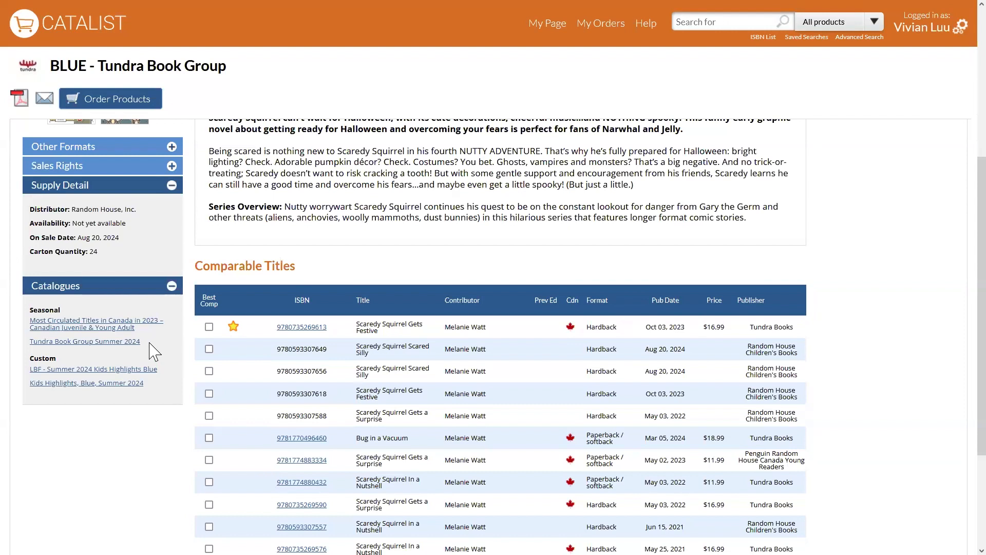
left_click(59, 344)
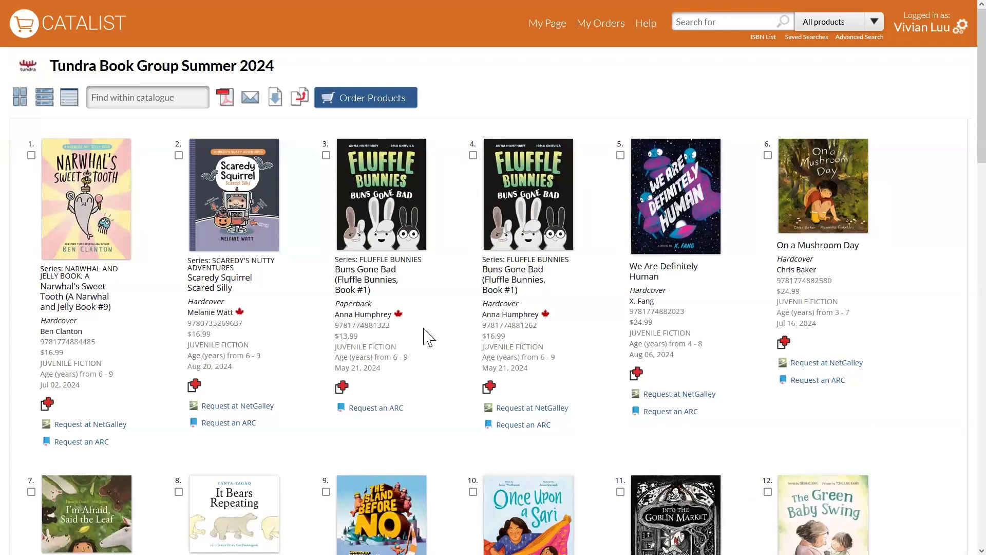
left_click(46, 98)
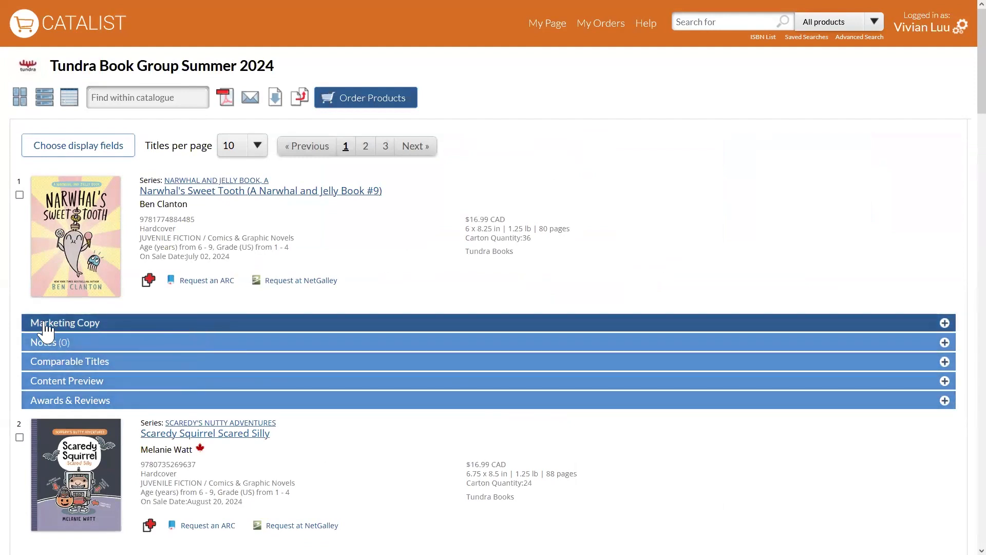
Check the marketing copy of "Narwhal's Sweet Tooth" and copy the title to the custom catalogue "Juvenile graphic novels".
left_click(142, 329)
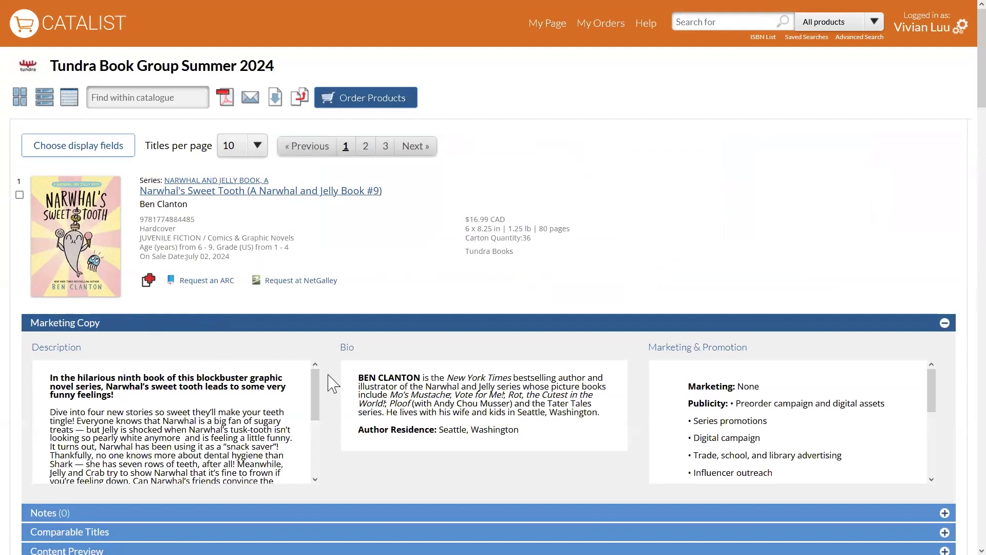
left_click(324, 324)
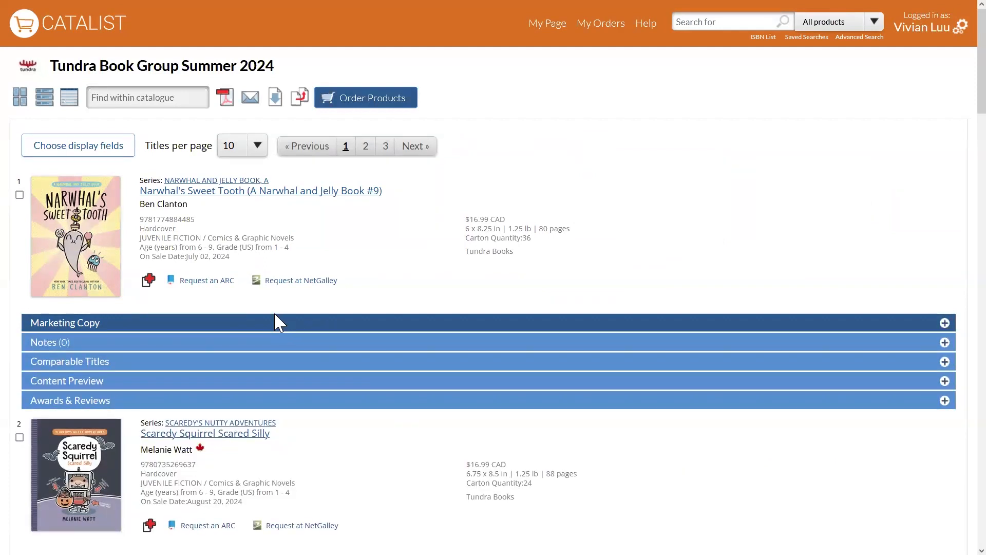
left_click(150, 283)
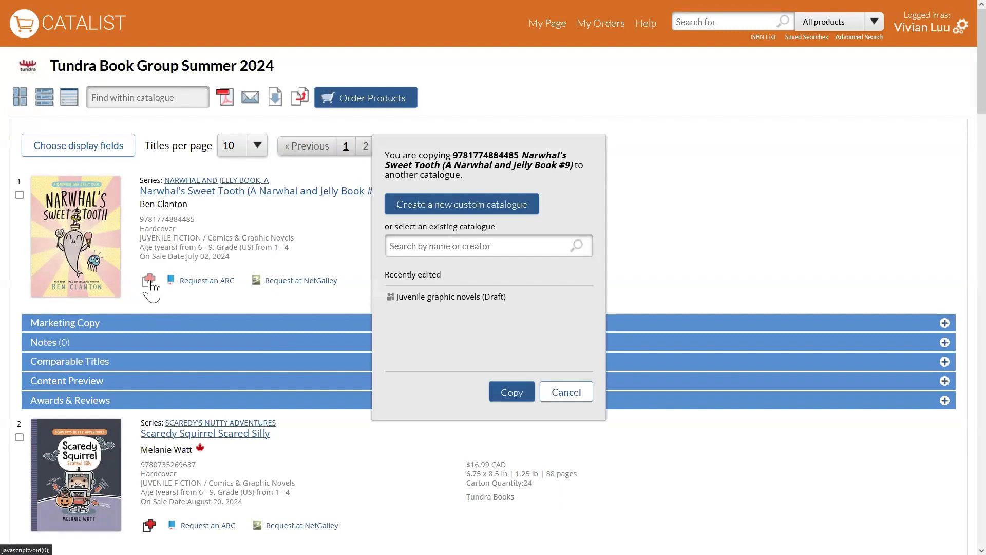
left_click(487, 298)
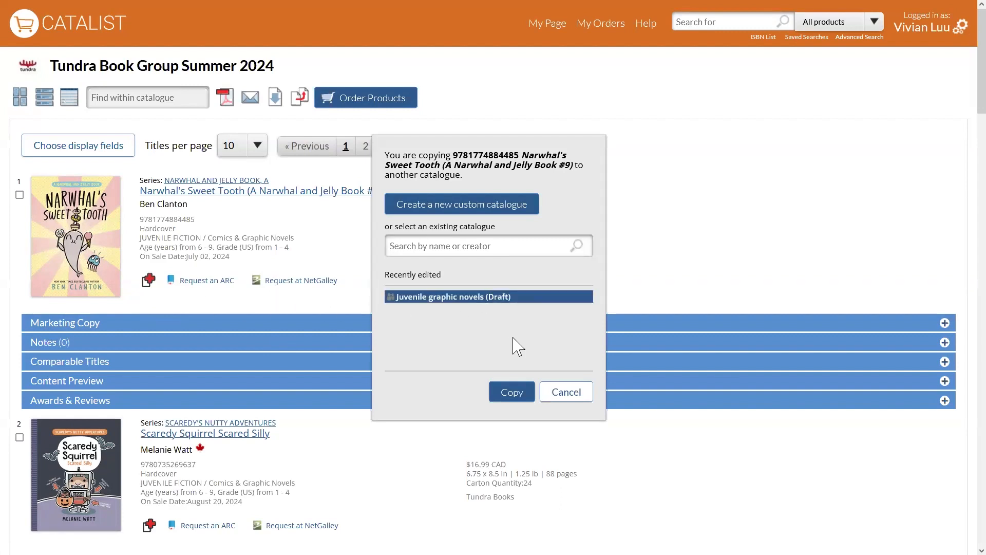
left_click(511, 392)
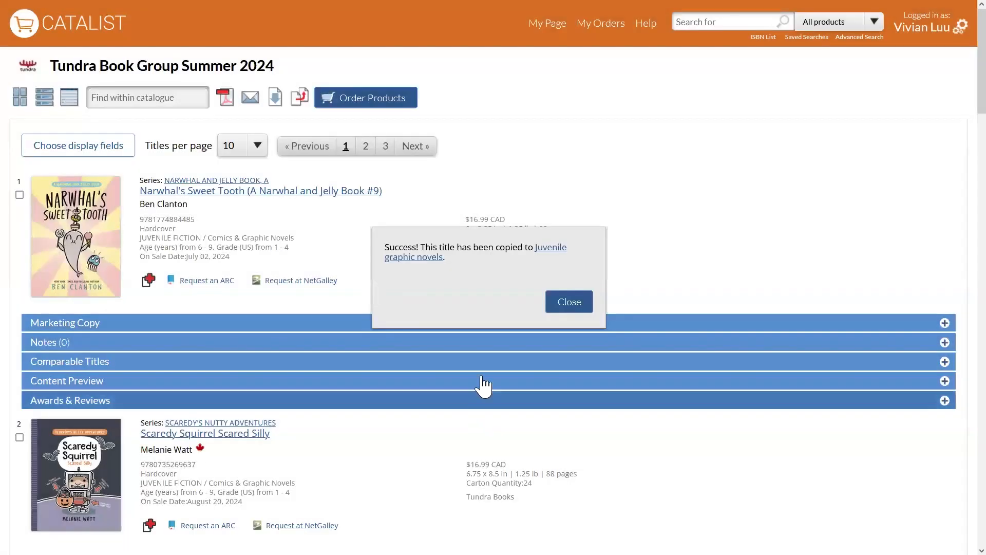
left_click(568, 302)
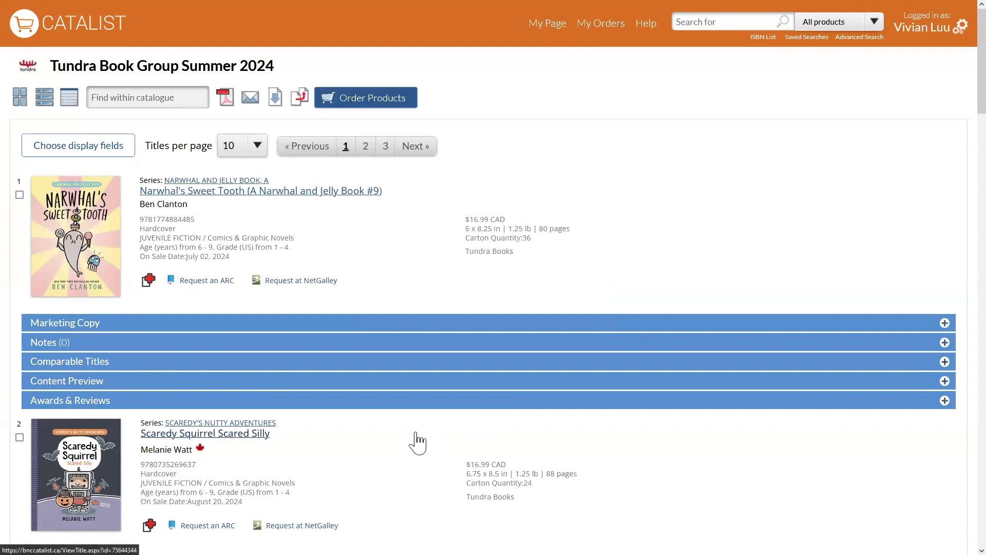
Select "Scaredy Squirrel Scared Silly" and the paperback "Buns Gone Bad" in the catalogue, and move the selection box below the page header.
scroll(414, 445, "down", 1)
scroll(414, 444, "down", 1)
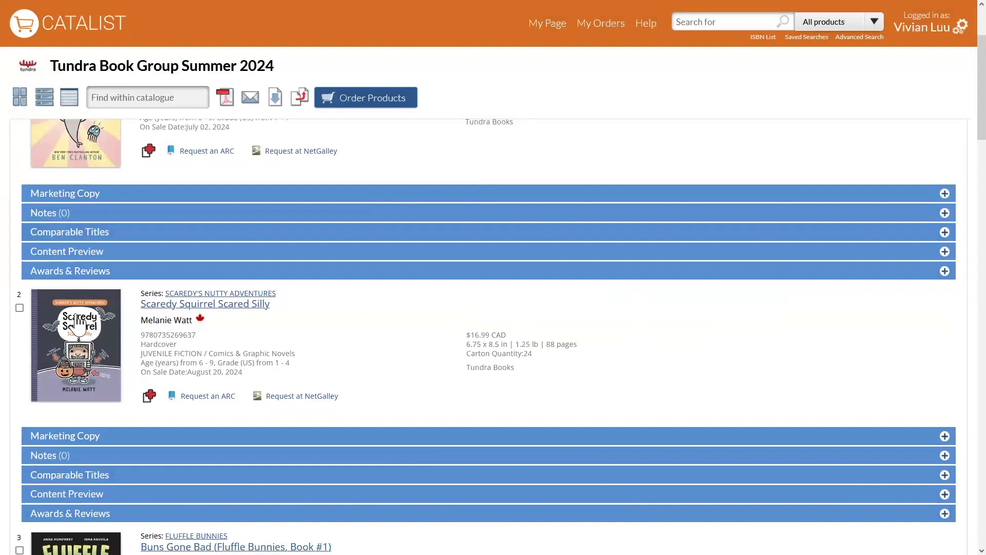
left_click(20, 308)
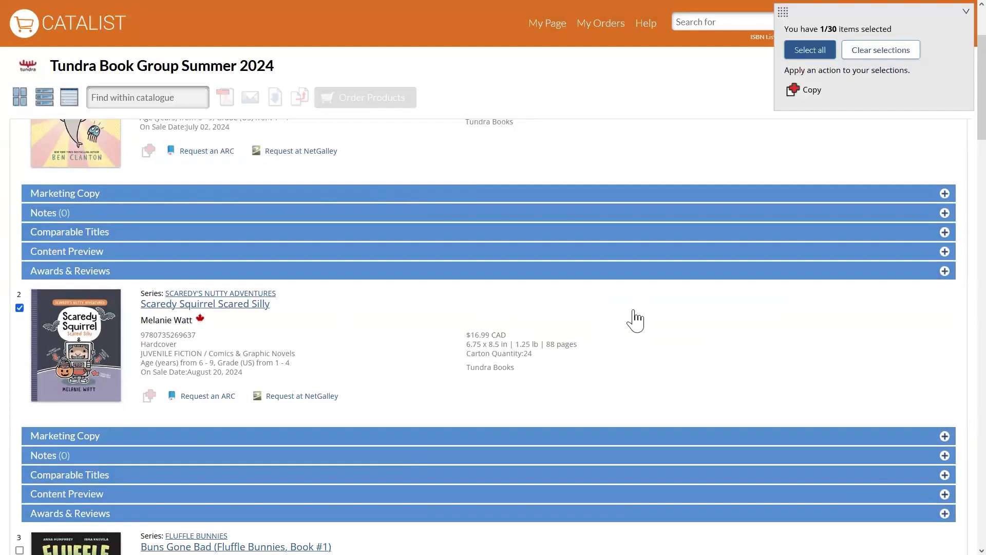
left_click_drag(859, 29, 804, 68)
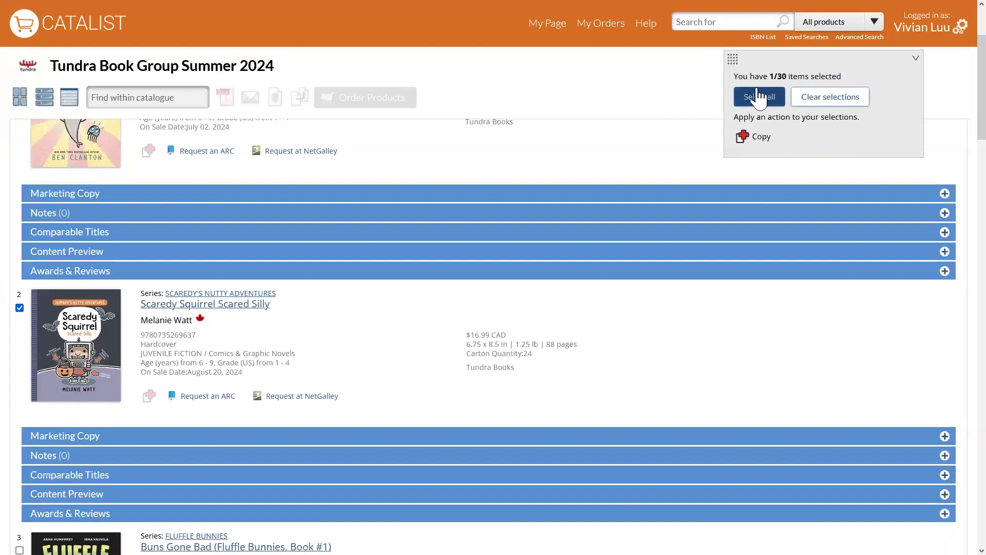
scroll(544, 295, "down", 2)
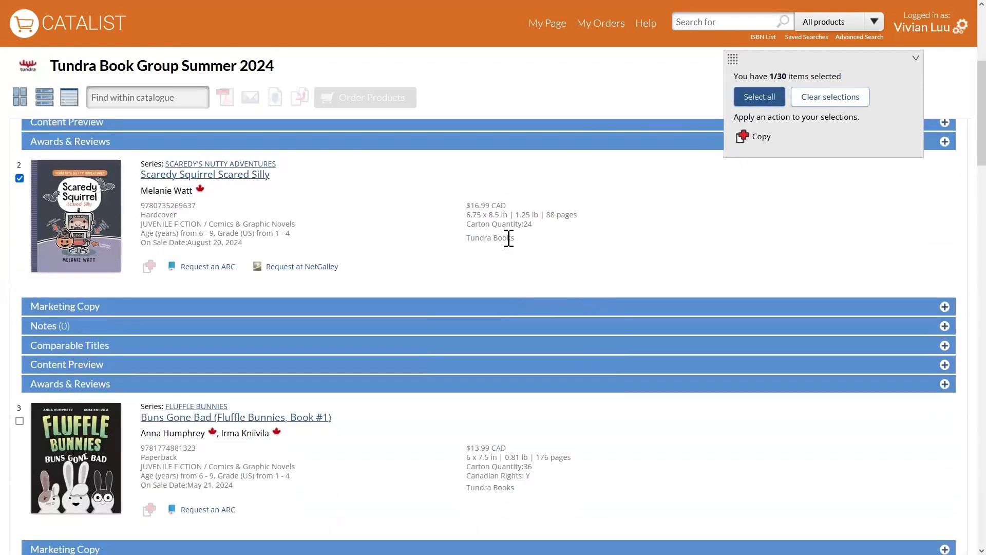
scroll(508, 240, "down", 2)
left_click(20, 292)
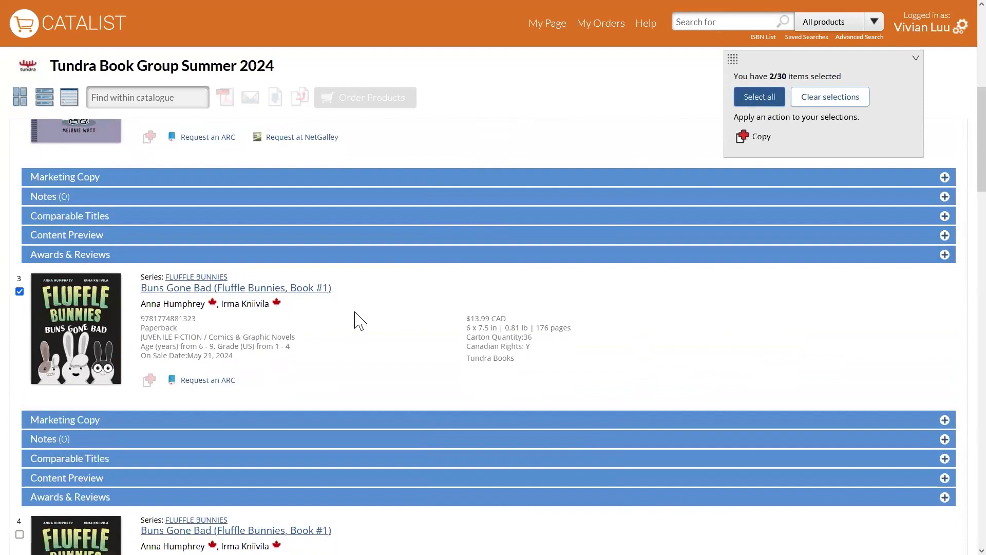
Review the comparable titles of the hardcover edition of "Buns Gone Bad".
scroll(469, 315, "down", 2)
scroll(469, 310, "down", 3)
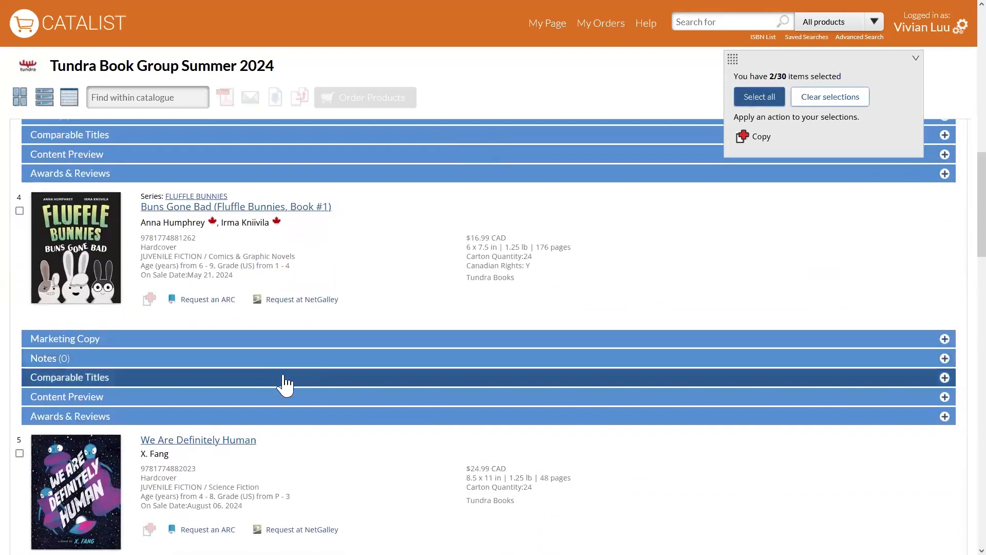
left_click(283, 384)
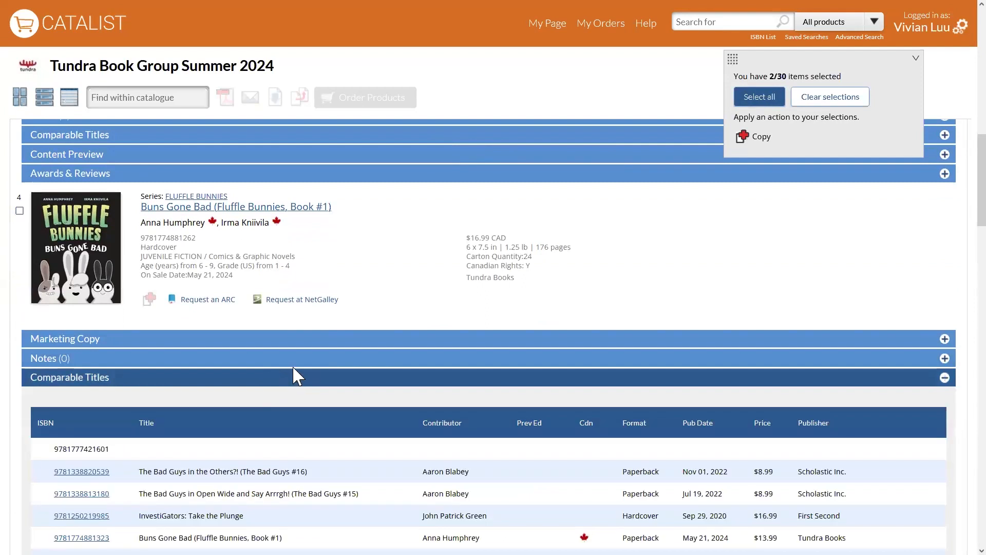
left_click(294, 384)
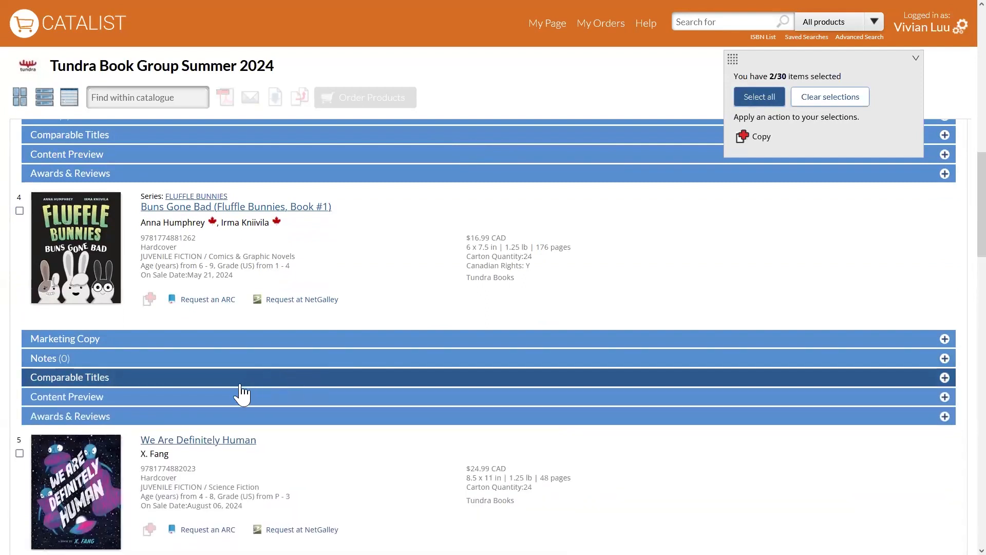
left_click(215, 417)
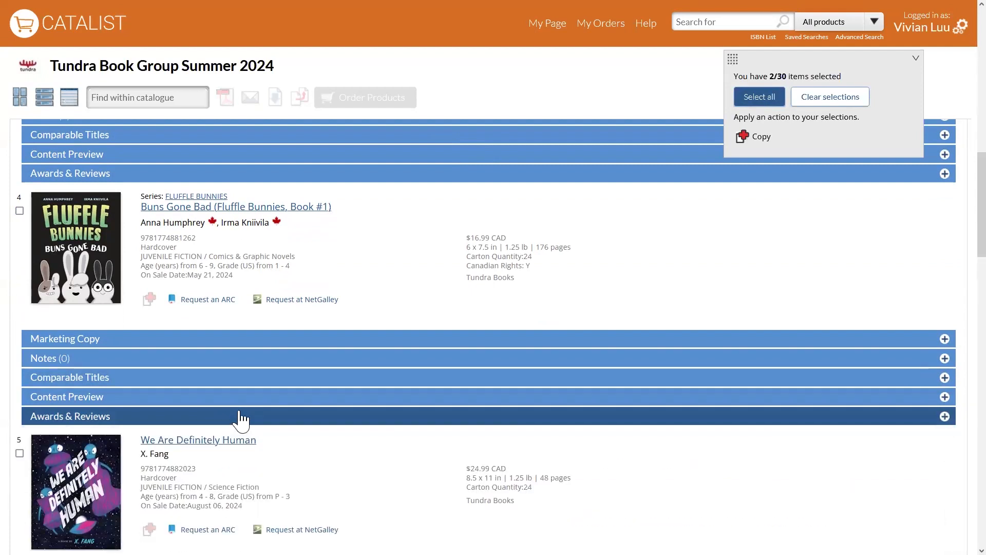
Add the hardcover "Buns Gone Bad", "We Are Definitely Human" and "On a Mushroom Day" to the selection.
left_click(20, 211)
scroll(223, 360, "down", 2)
left_click(20, 324)
scroll(476, 354, "down", 2)
left_click(19, 418)
left_click(19, 418)
left_click(20, 416)
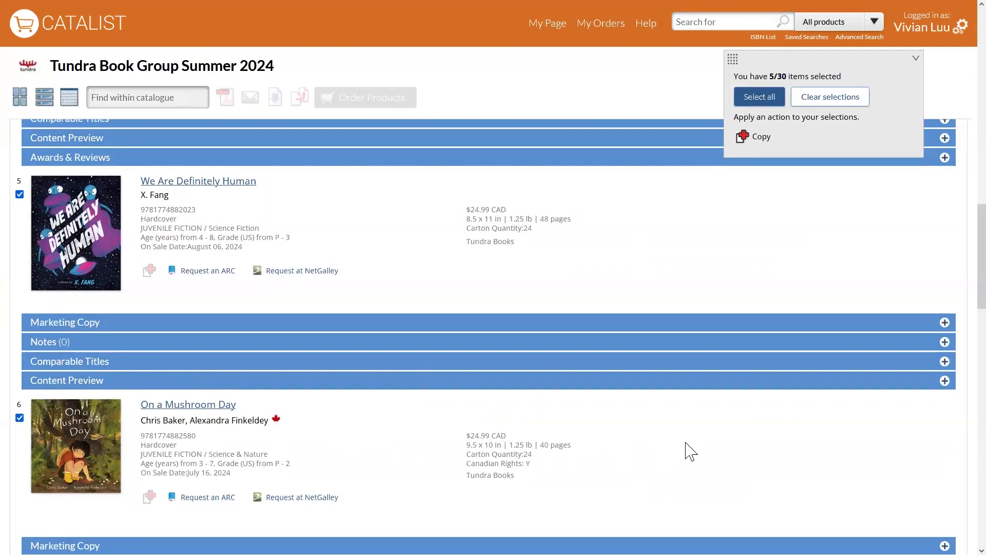
Copy the selected titles to the existing catalogue "Juvenile graphic novels", and clear the selection.
left_click(746, 149)
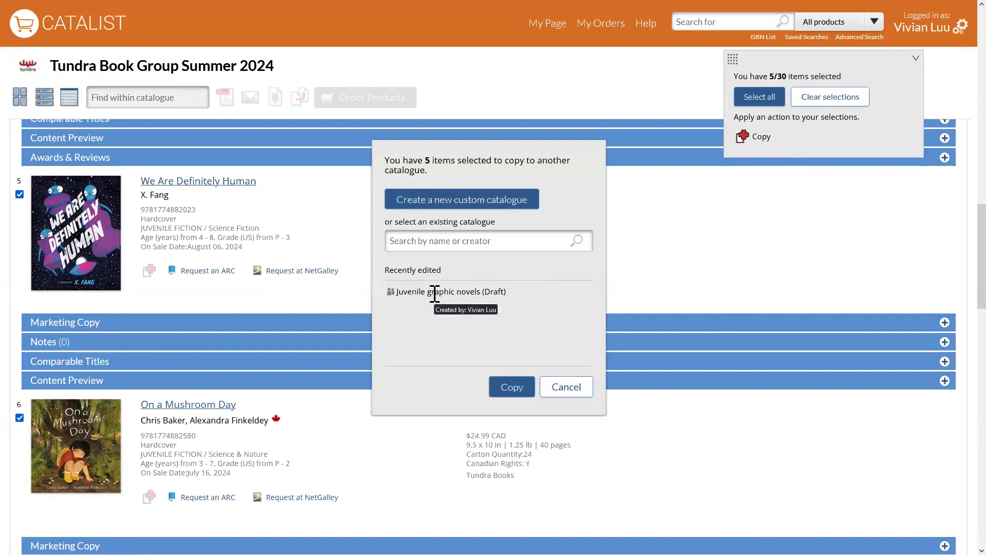
left_click(435, 293)
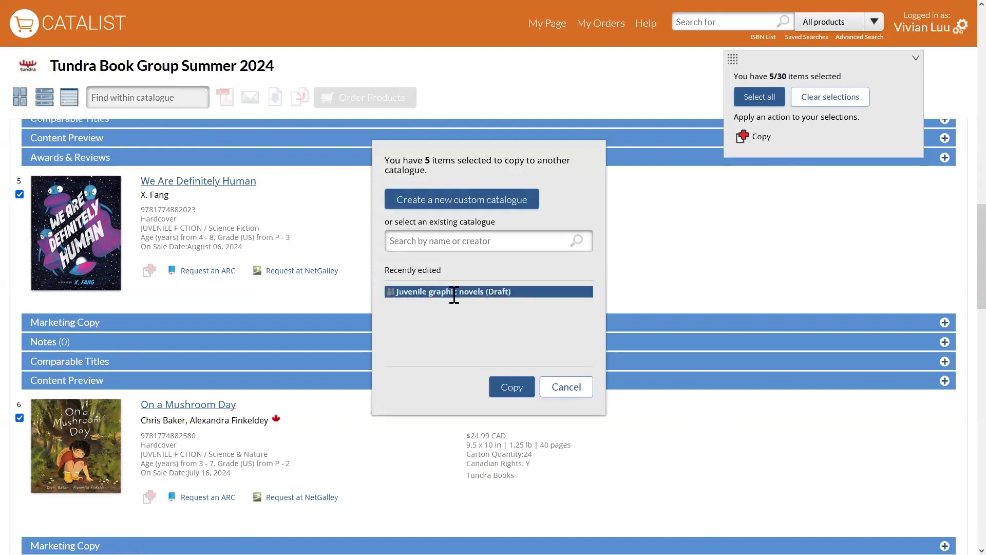
left_click(512, 389)
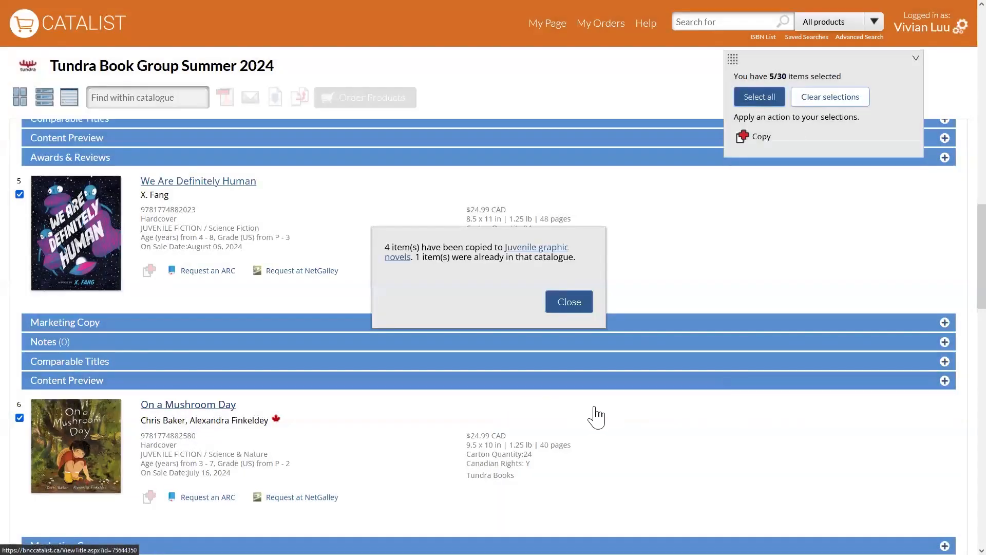
left_click(568, 304)
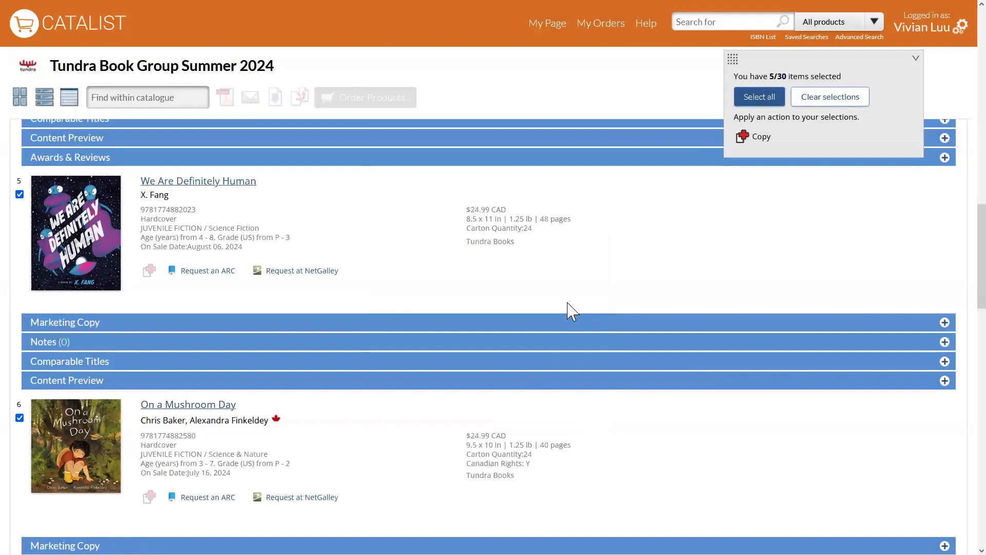
left_click(850, 103)
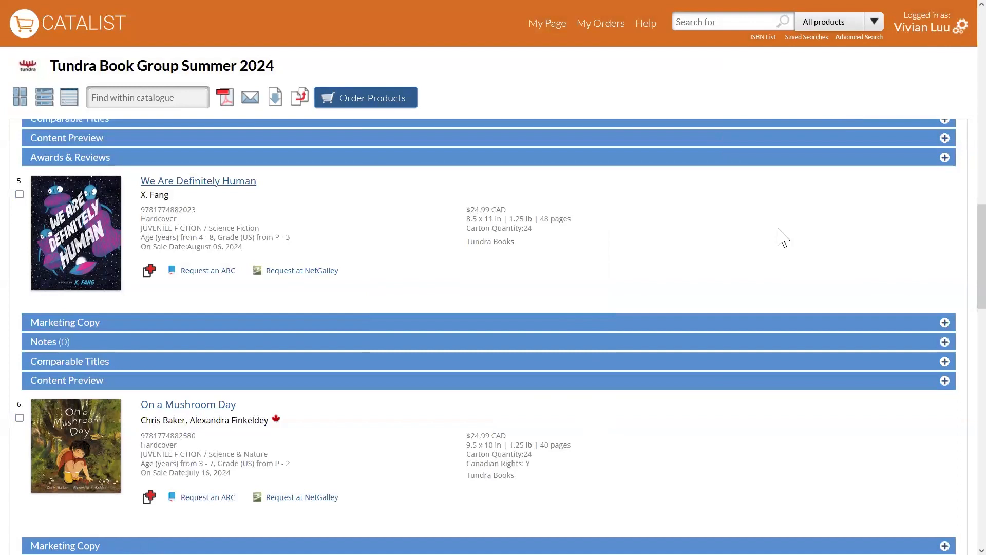
Open the custom catalogue "Juvenile graphic novels" from the account's list of managed catalogues.
left_click(547, 31)
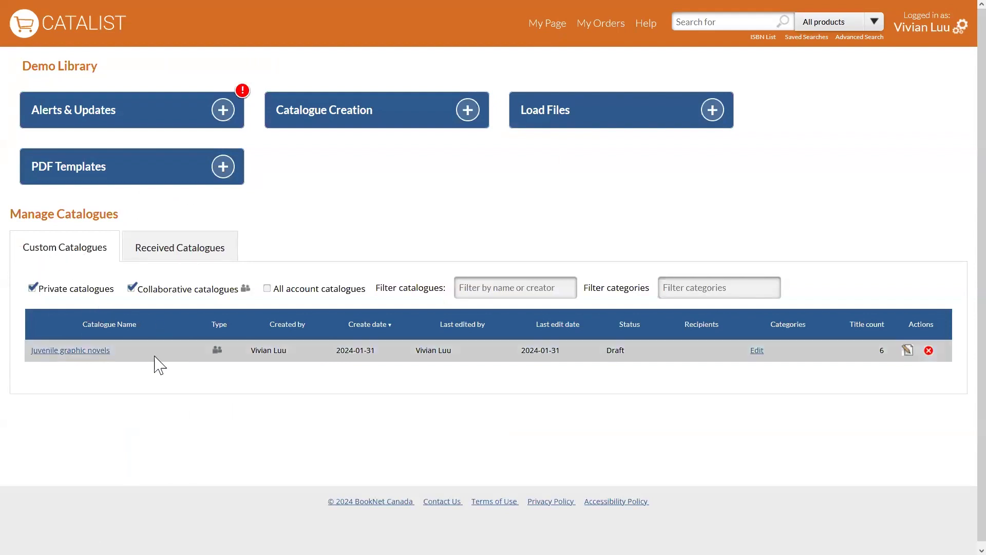
mouse_move(220, 350)
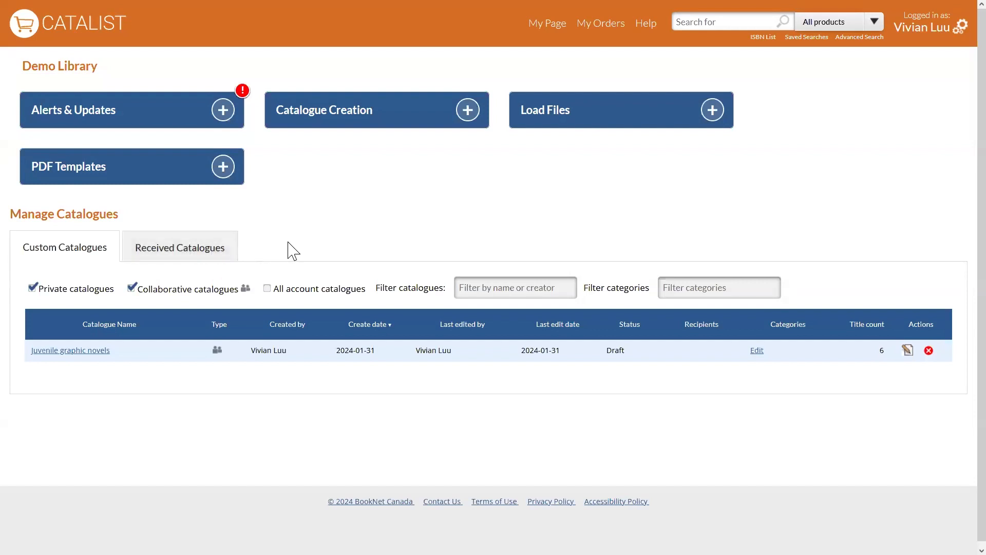
left_click(96, 355)
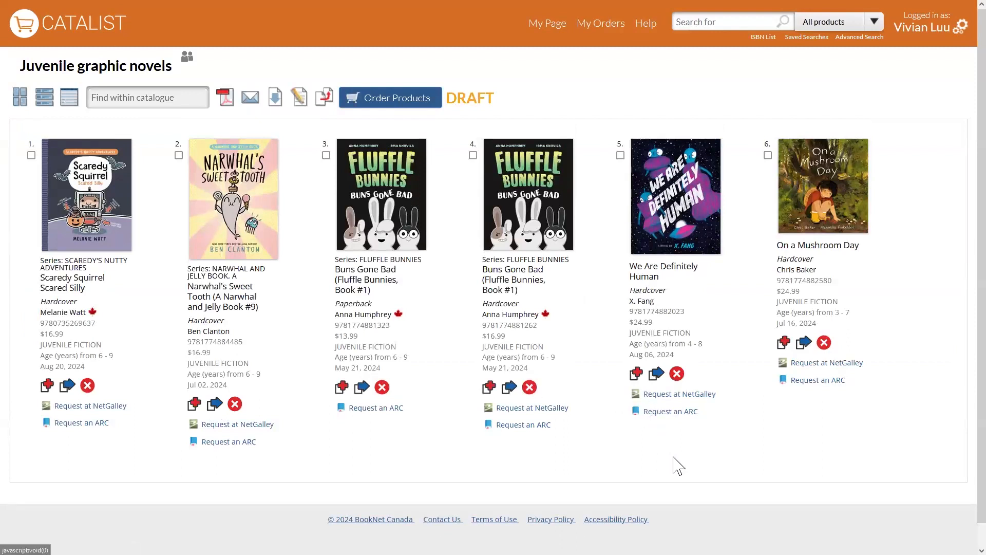
Examine the delete confirmation and the move options for the hardcover "Buns Gone Bad", and cancel both.
left_click(529, 388)
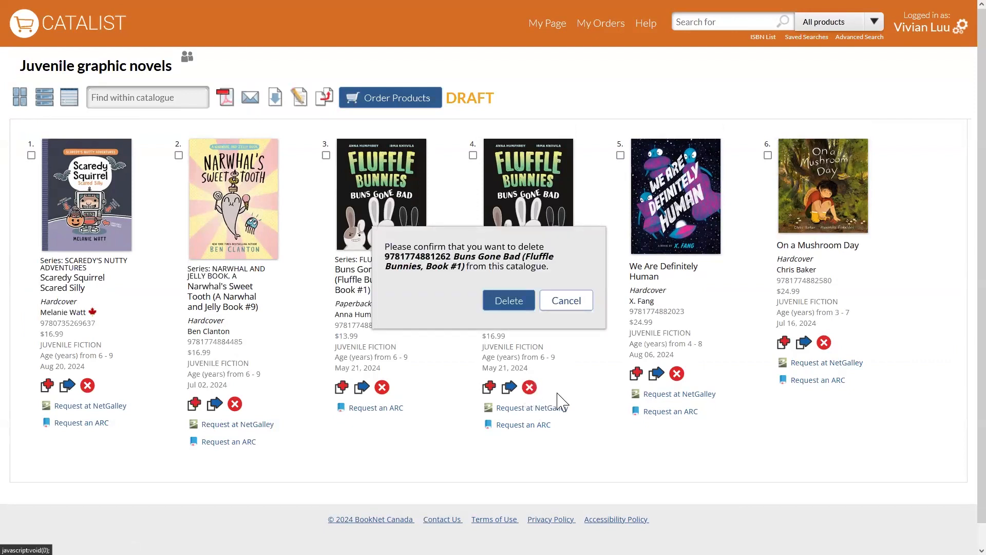
left_click(571, 302)
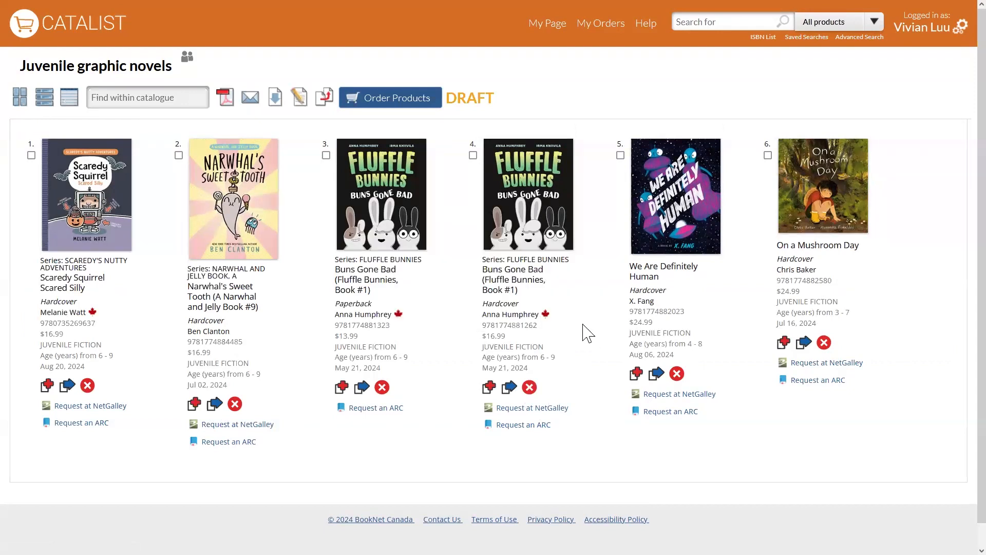
left_click(510, 389)
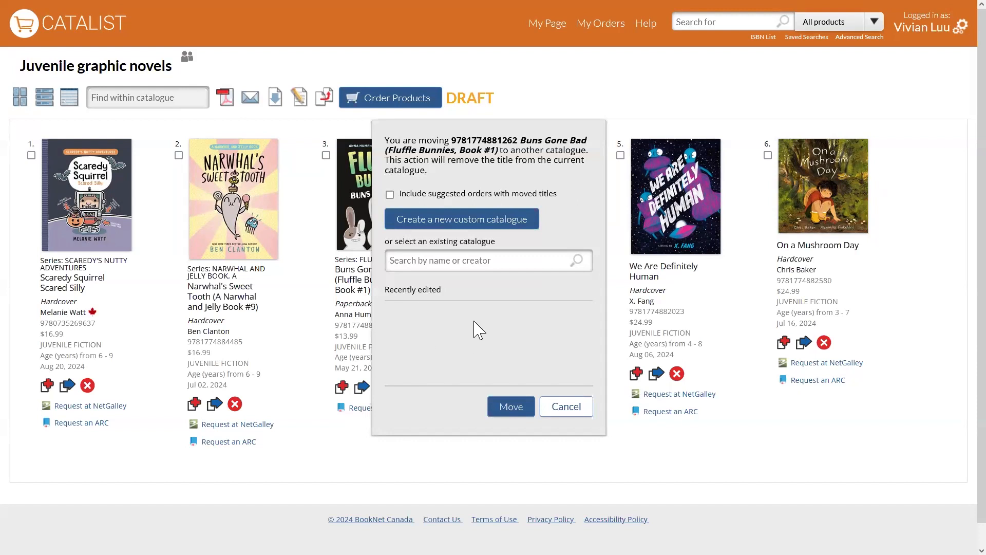
left_click(568, 409)
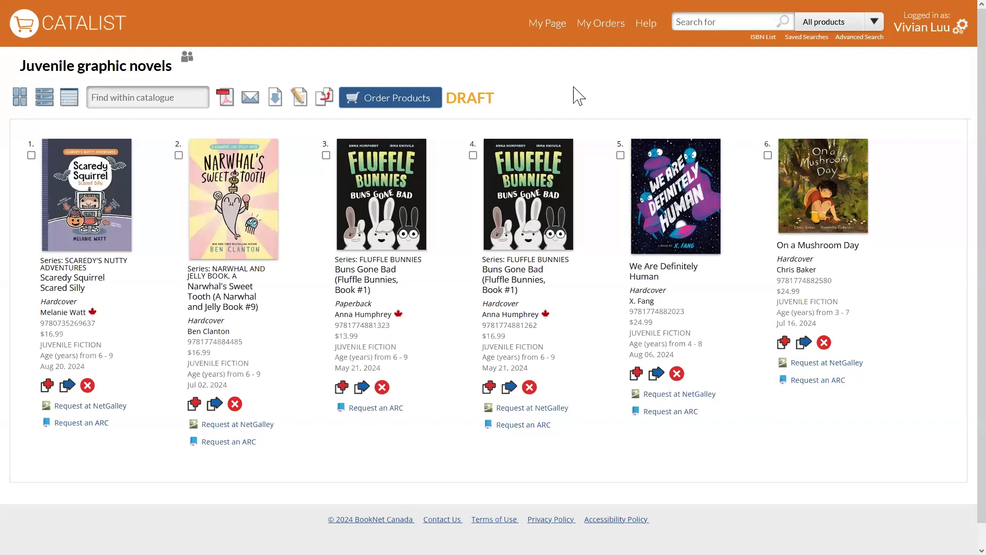
Open the PDF export options of the "Juvenile graphic novels" catalogue.
left_click(228, 108)
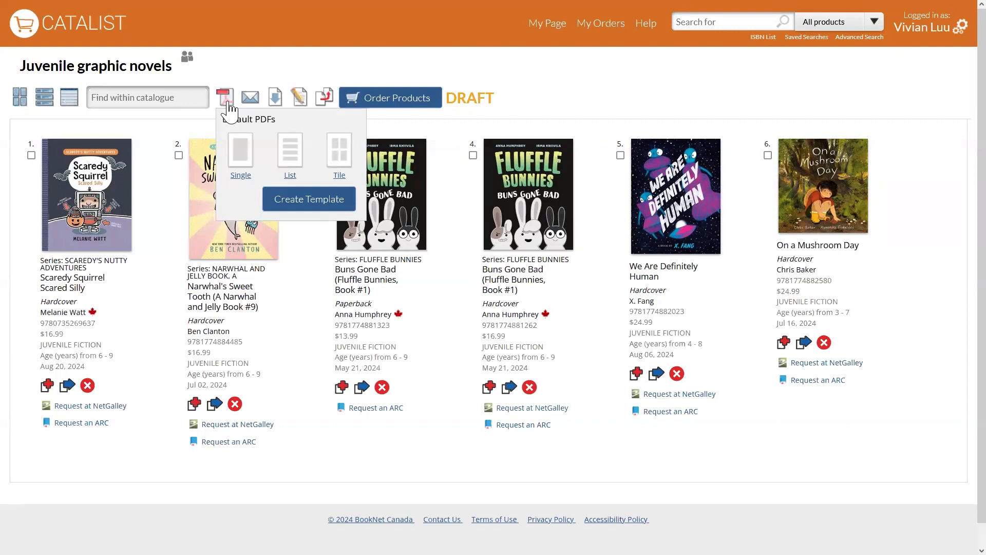
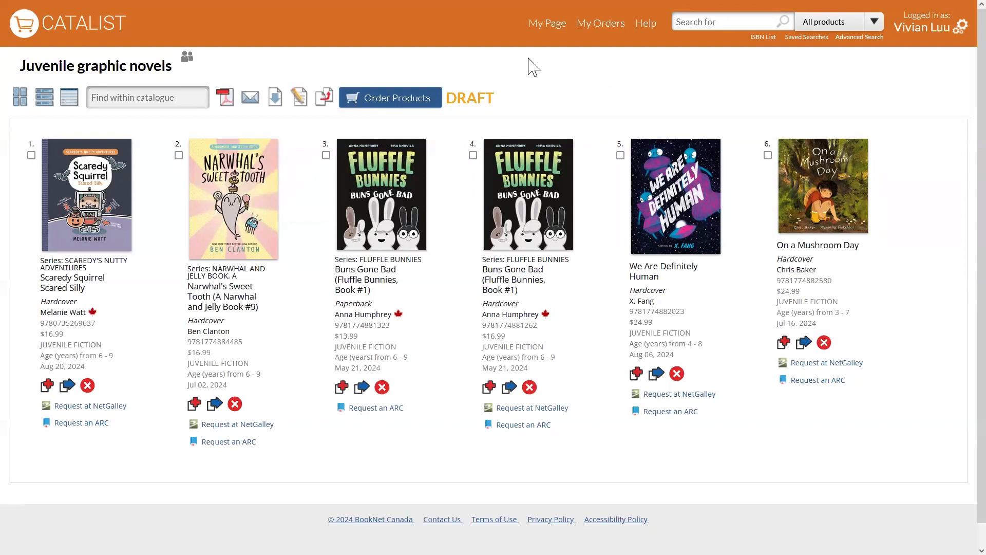
Examine the catalogue's data download options and display its titles as a spreadsheet-style table.
mouse_move(277, 102)
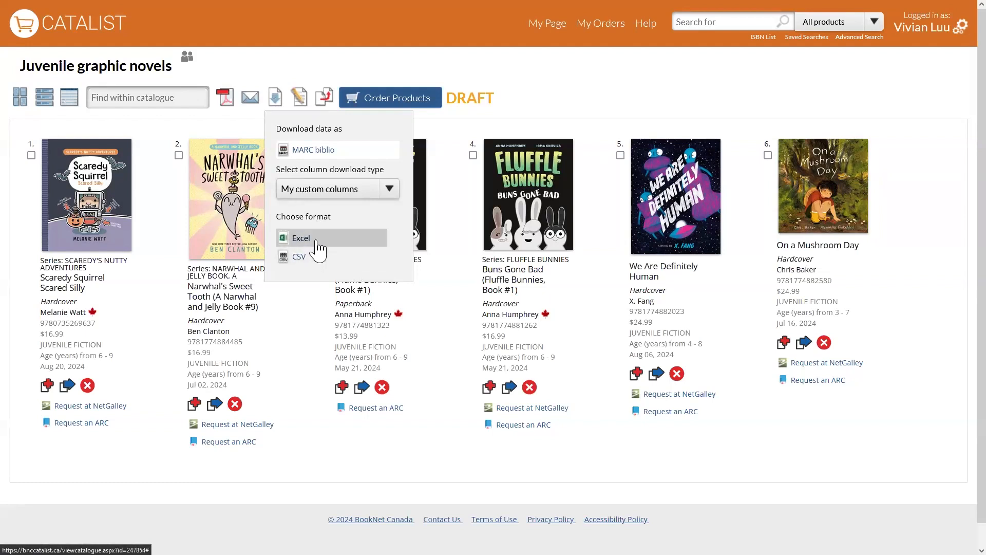
left_click(72, 100)
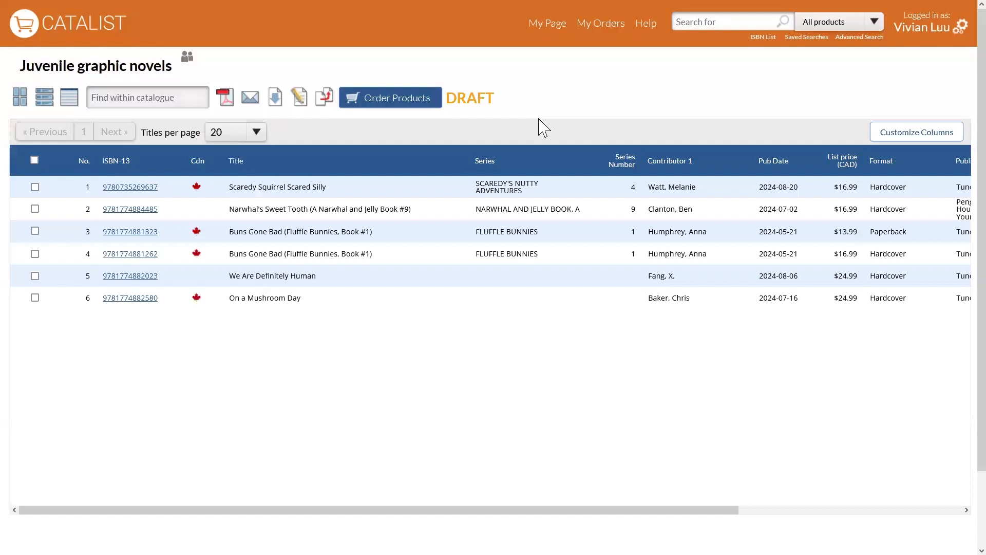
left_click(276, 100)
Open the column customization, view the account columns, and switch back to My custom columns.
left_click(897, 135)
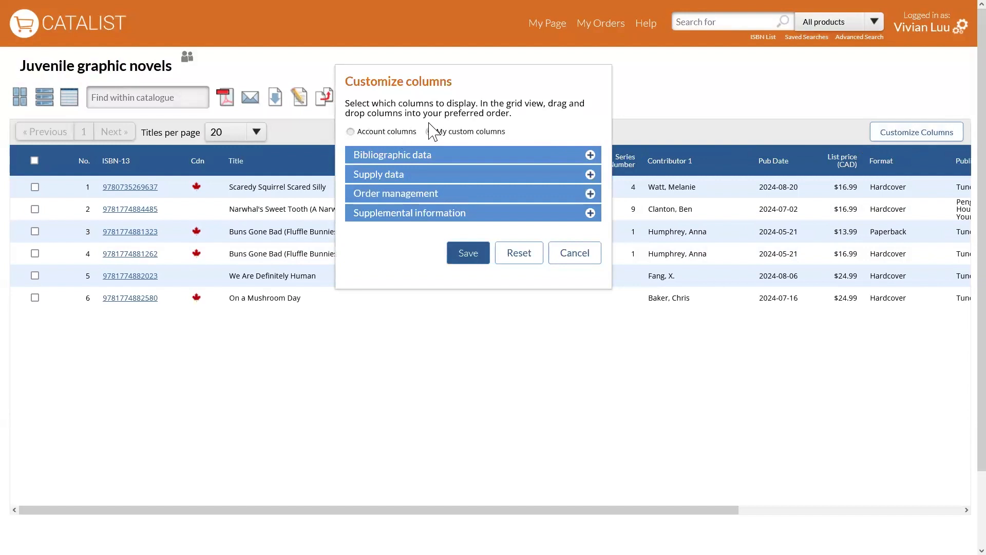
left_click(394, 135)
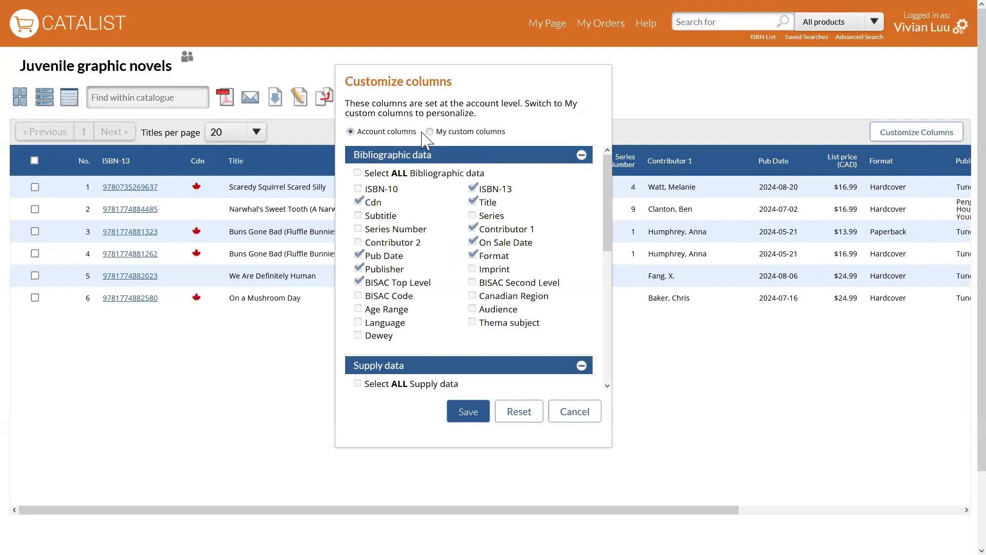
left_click(456, 134)
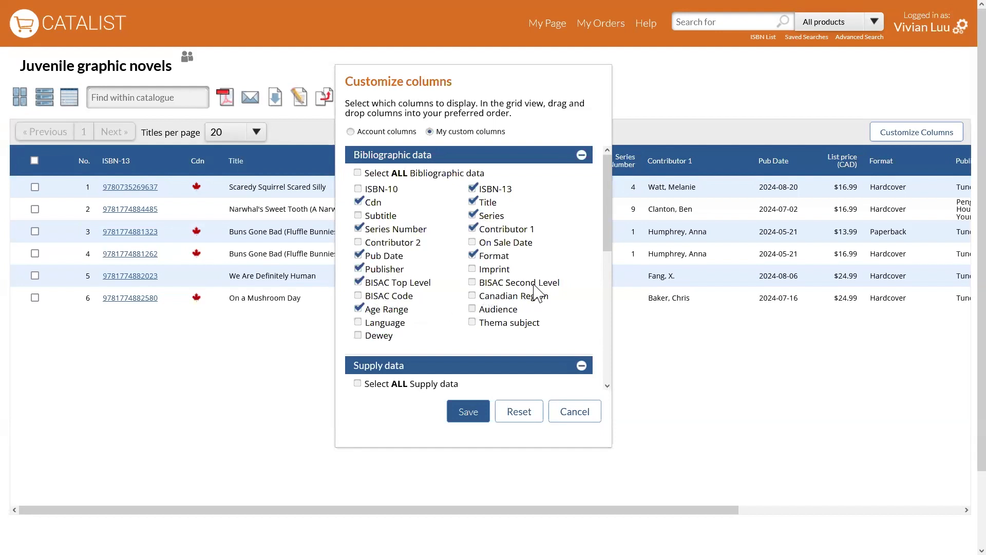
Remove Format, BISAC Top Level and Publisher from the custom columns, save, and place the Cdn column between Contributor 1 and Pub Date.
left_click(488, 259)
left_click(359, 283)
left_click(387, 269)
scroll(569, 278, "down", 1)
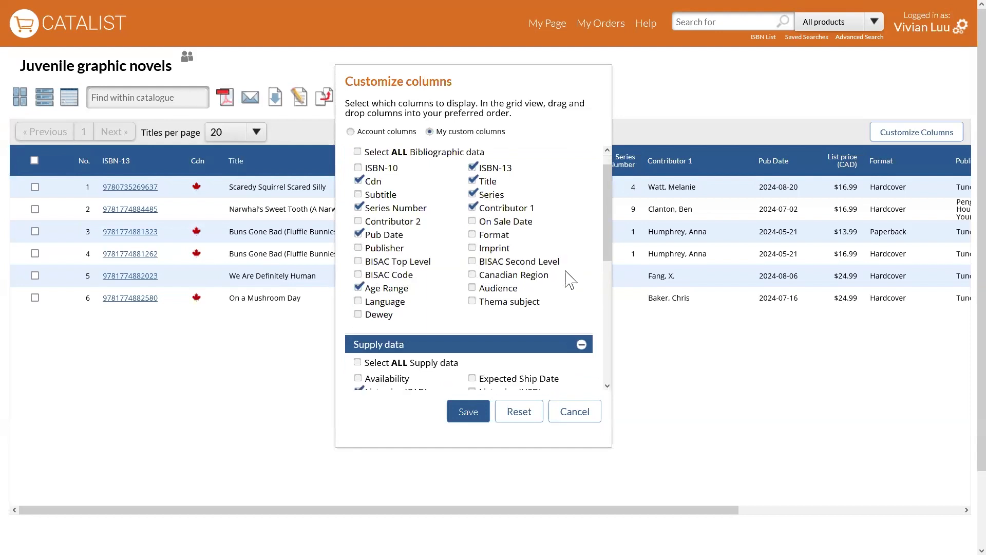
scroll(571, 279, "down", 3)
scroll(608, 281, "down", 3)
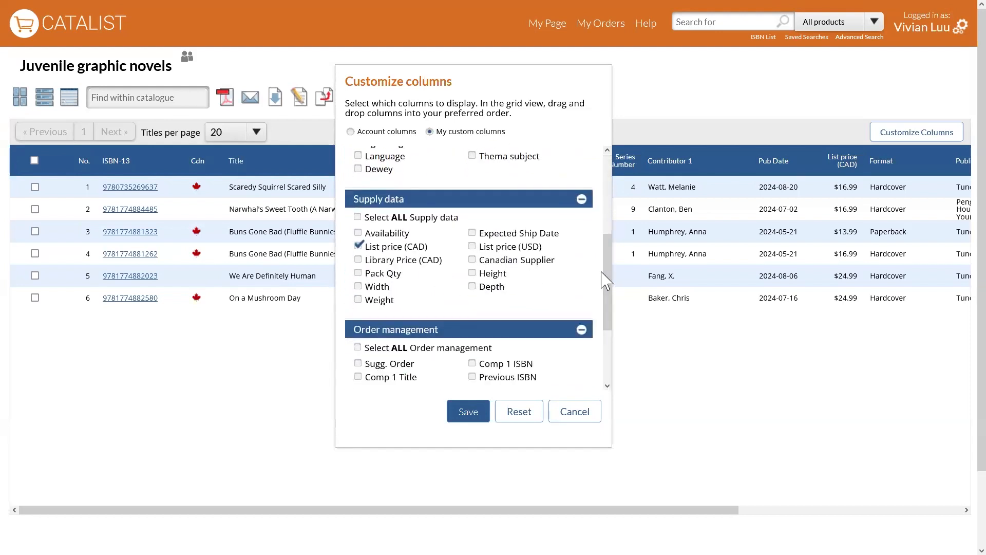
scroll(604, 280, "down", 5)
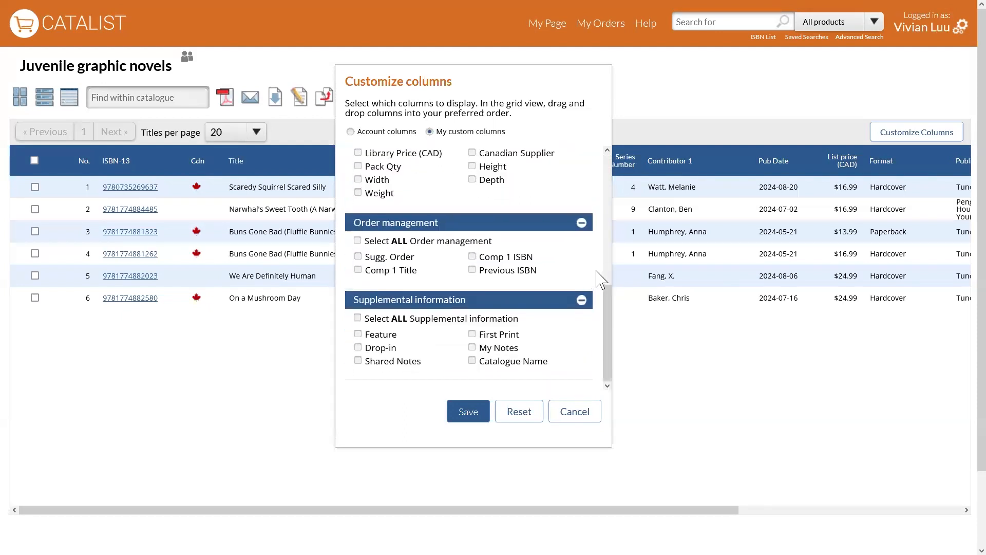
scroll(602, 280, "up", 10)
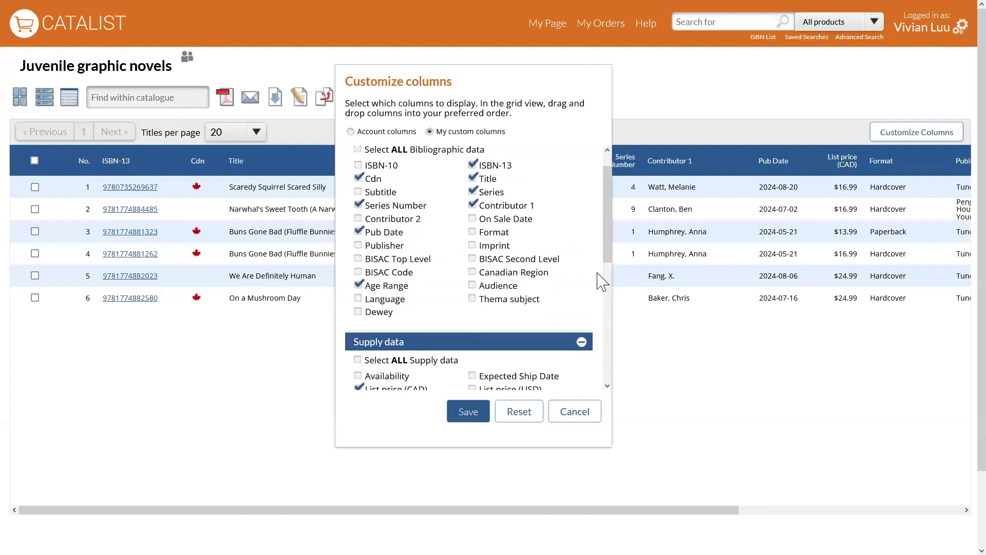
left_click(465, 415)
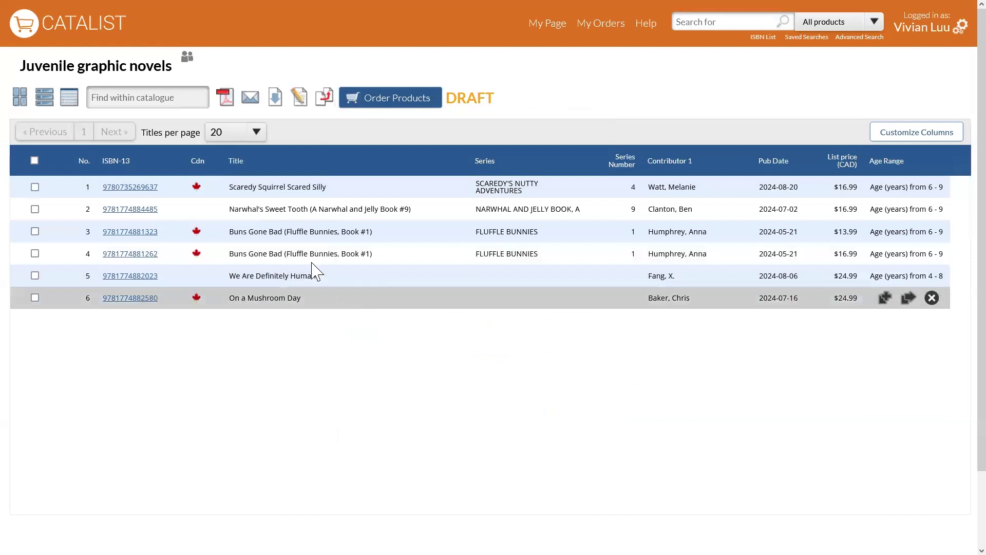
mouse_move(215, 161)
left_mouse_down()
mouse_move(206, 160)
mouse_move(728, 165)
left_mouse_up()
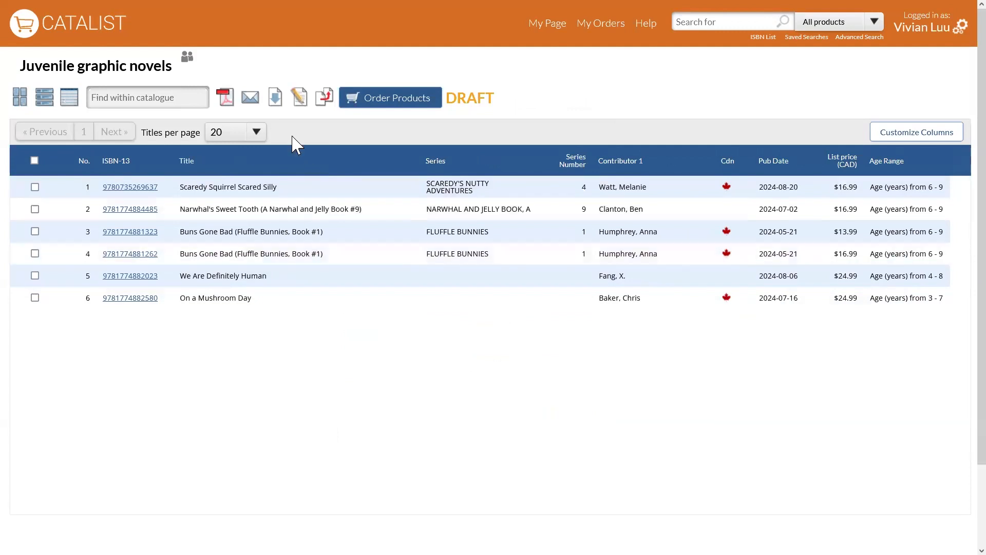
Download the catalogue data in Excel format with My custom columns, and review the available download options again.
left_click(276, 99)
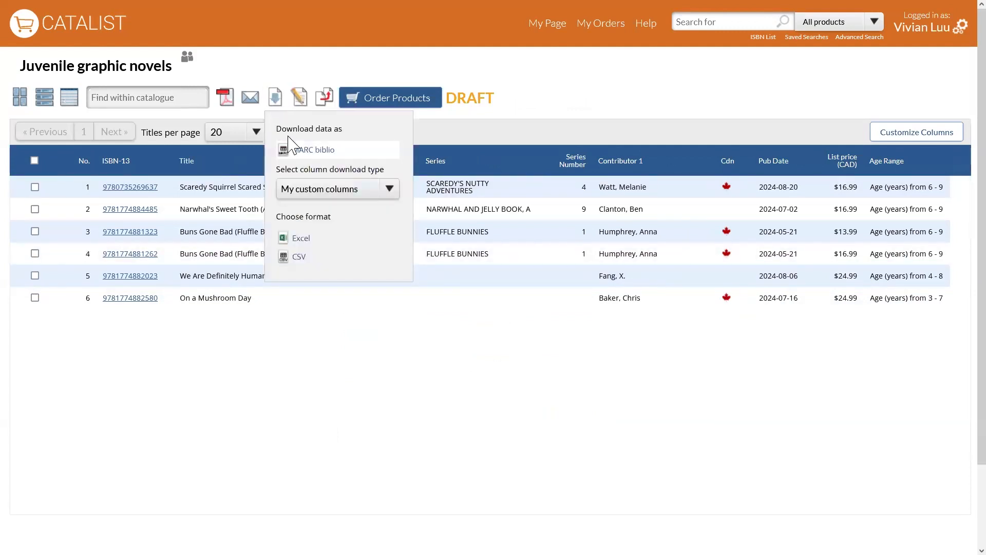
left_click(343, 251)
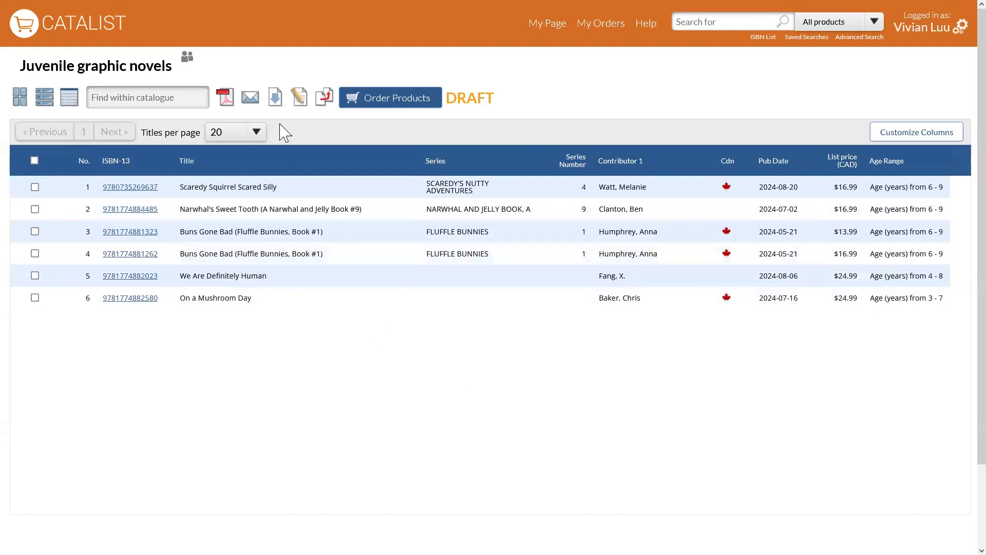
left_click(275, 97)
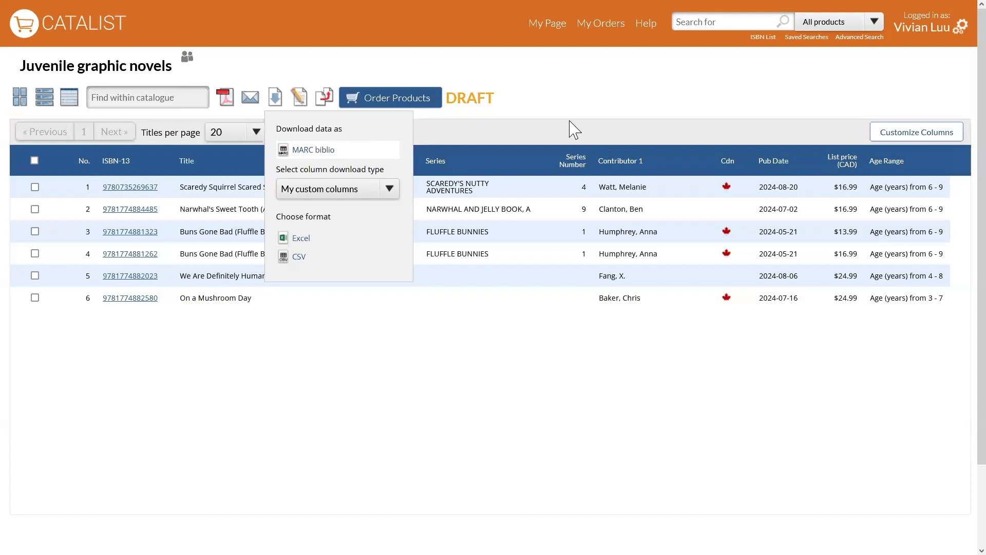
left_click(606, 112)
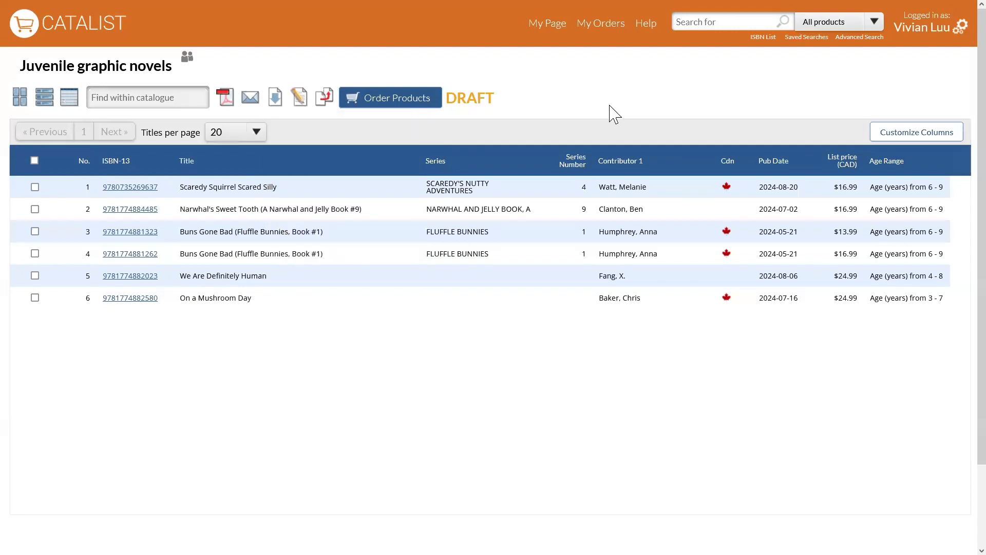
Switch to the CataList presentation in the browser and advance to the slide "Example of a MARC record".
mouse_move(475, 7)
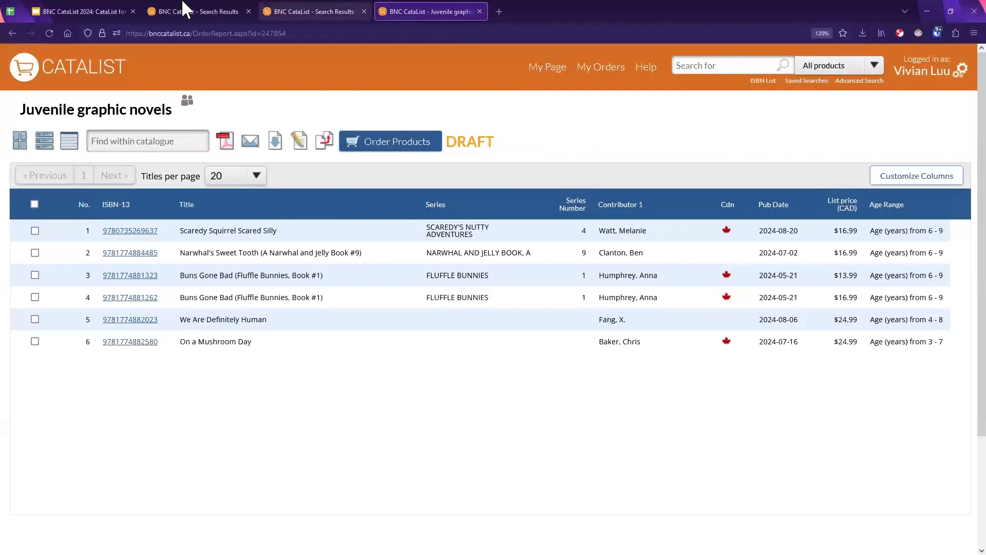
left_click(97, 10)
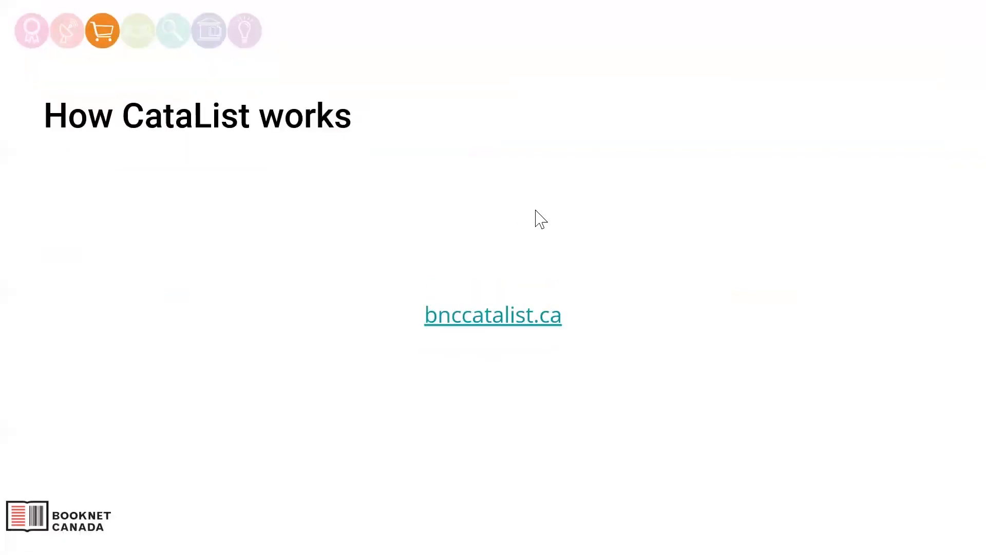
key("Right")
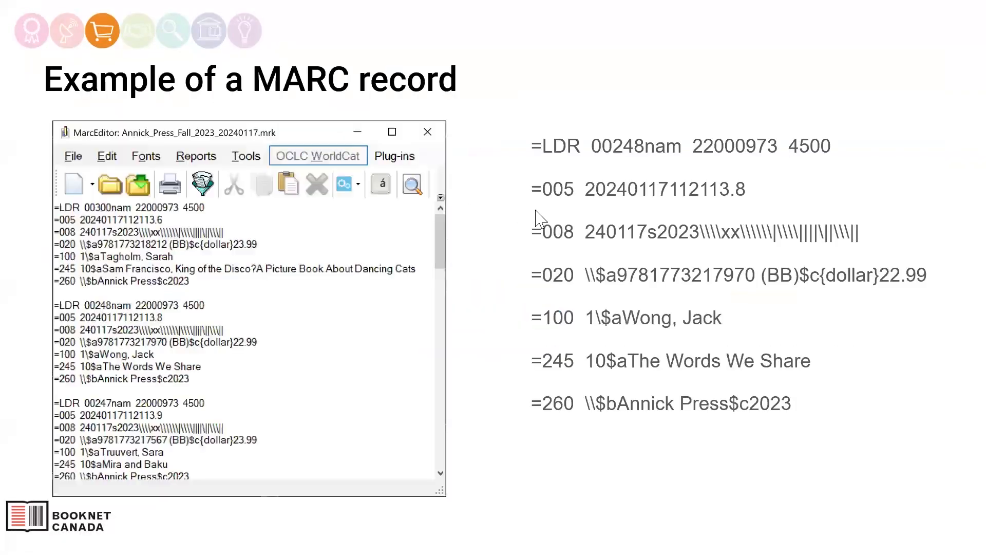